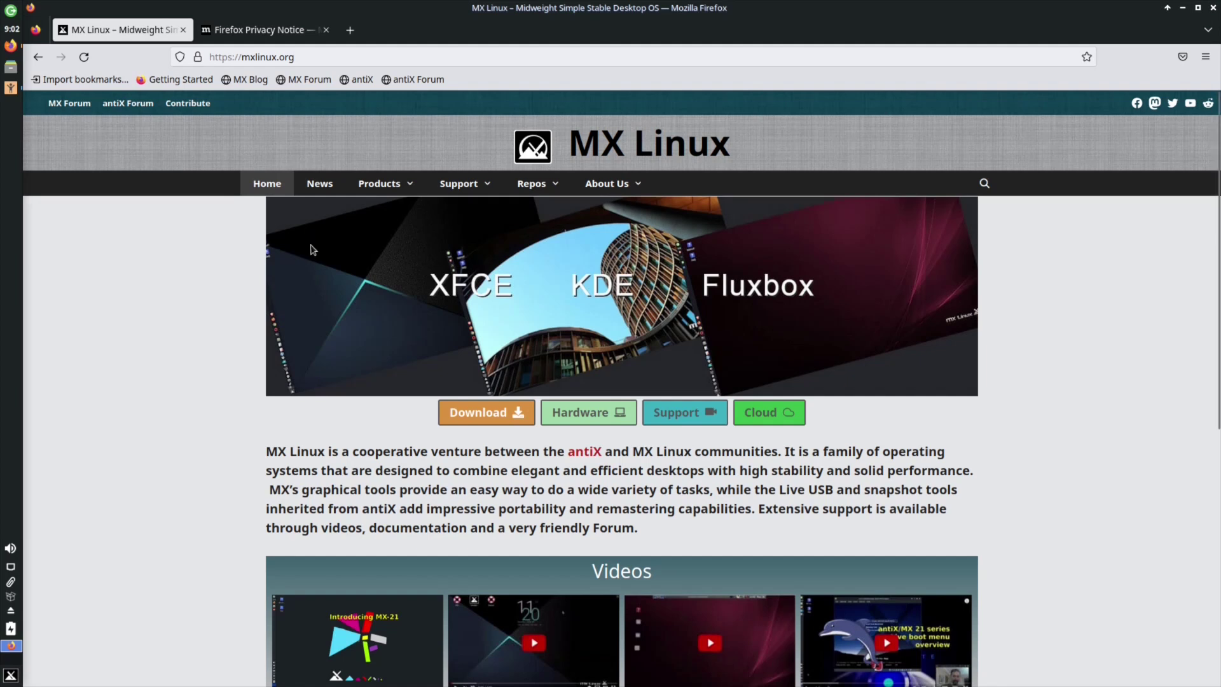
# Browse the MX-21.3 Download Links page, then close Firefox.
pyautogui.click(497, 417)
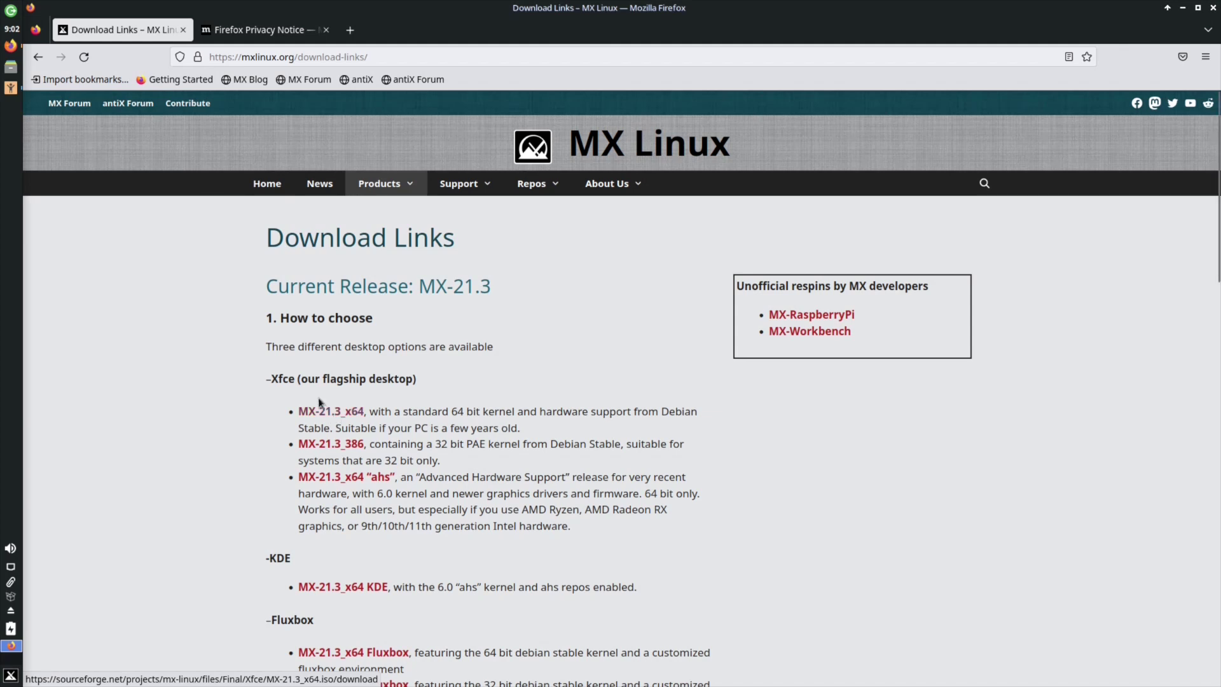
pyautogui.scroll(-2, 330, 414)
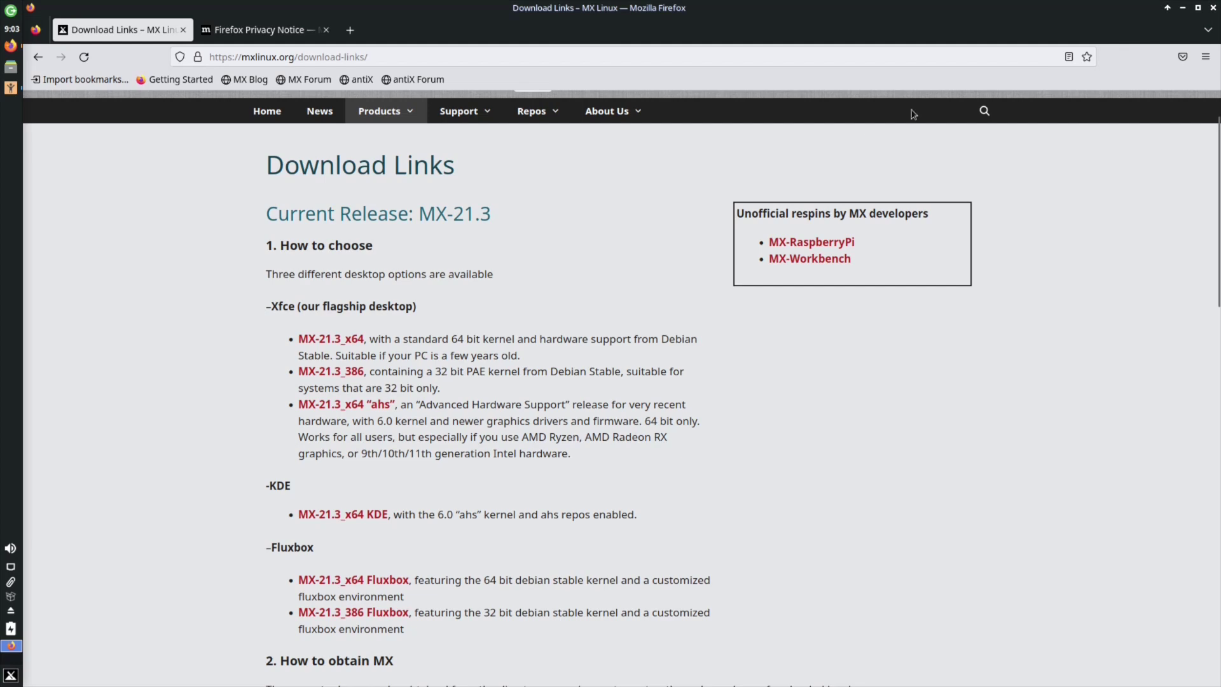
pyautogui.click(1214, 7)
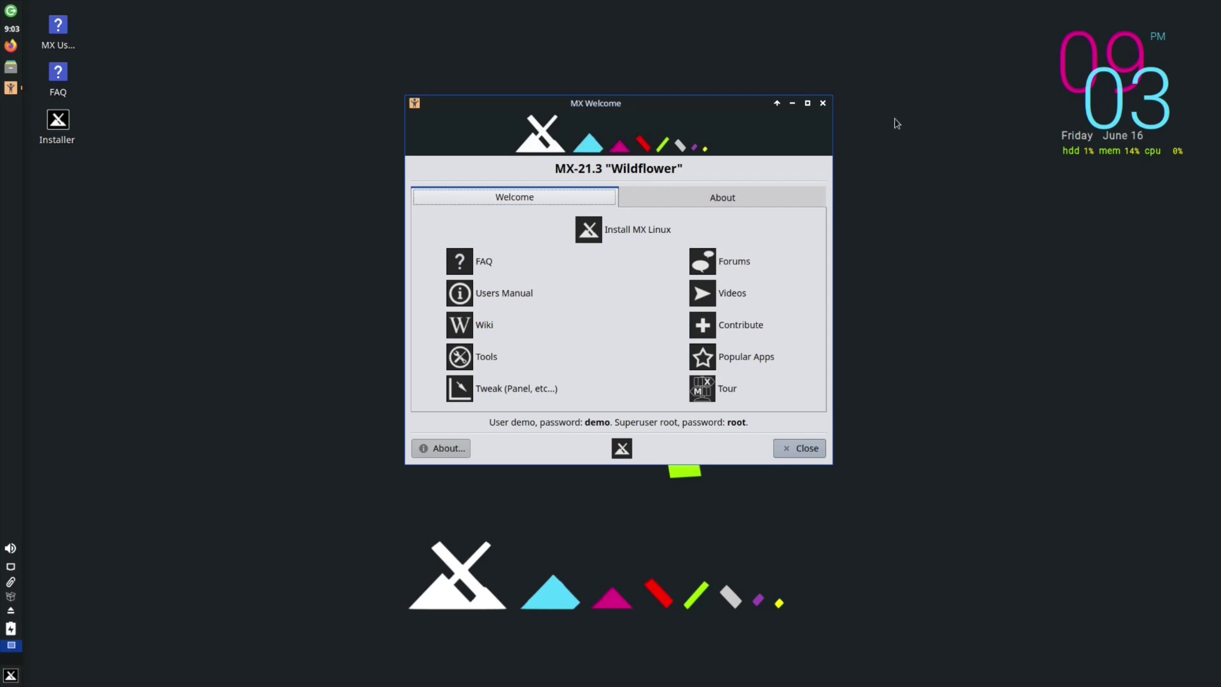
# Close MX Welcome, launch the MX Linux Installer and accept the Terms of Use.
pyautogui.click(823, 103)
pyautogui.doubleClick(57, 120)
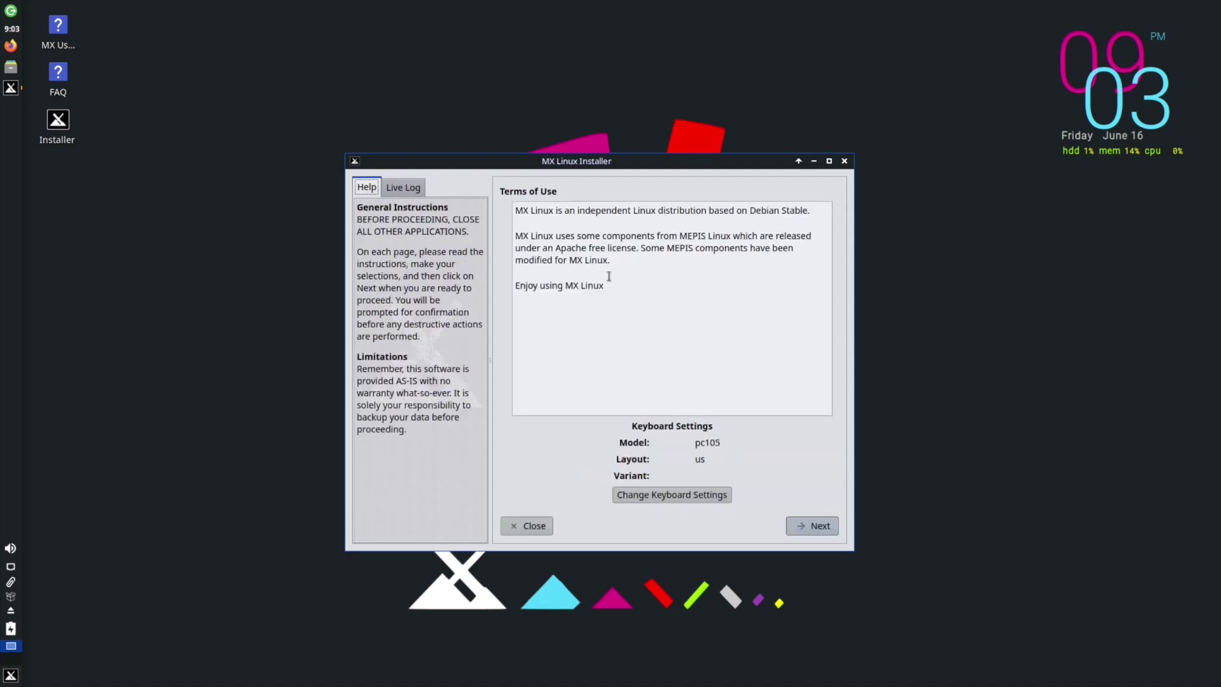
pyautogui.click(811, 526)
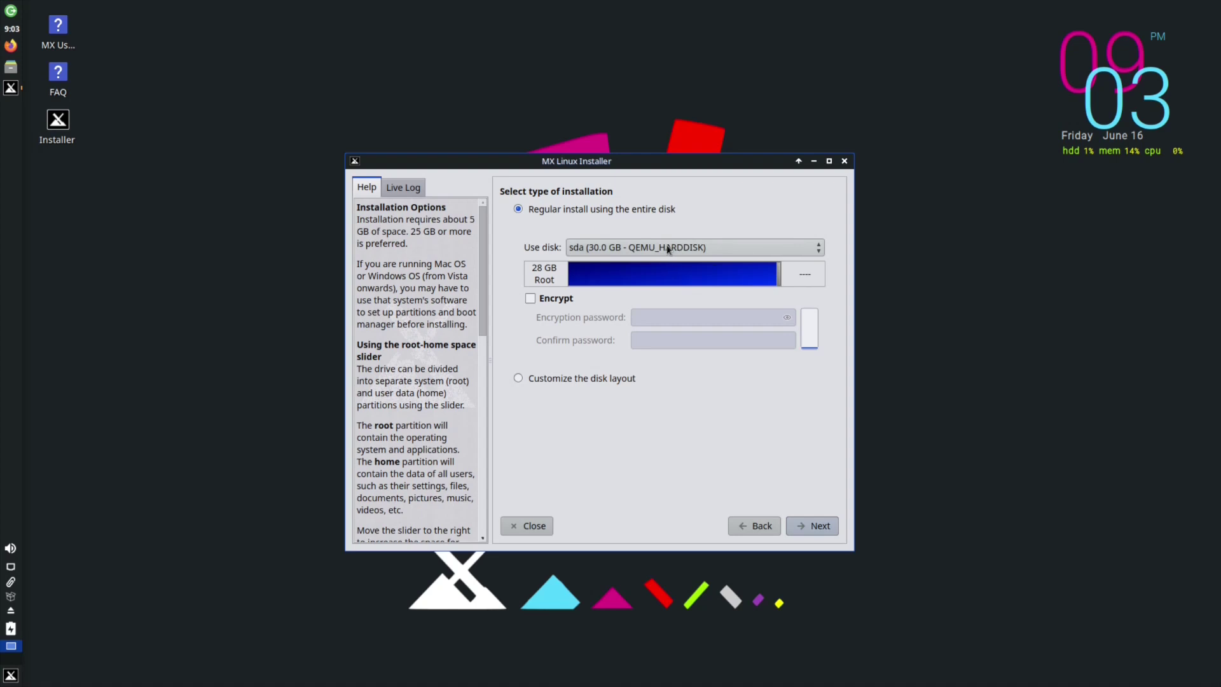
# Proceed with a regular install on the entire 30 GB sda disk and approve formatting it.
pyautogui.click(826, 533)
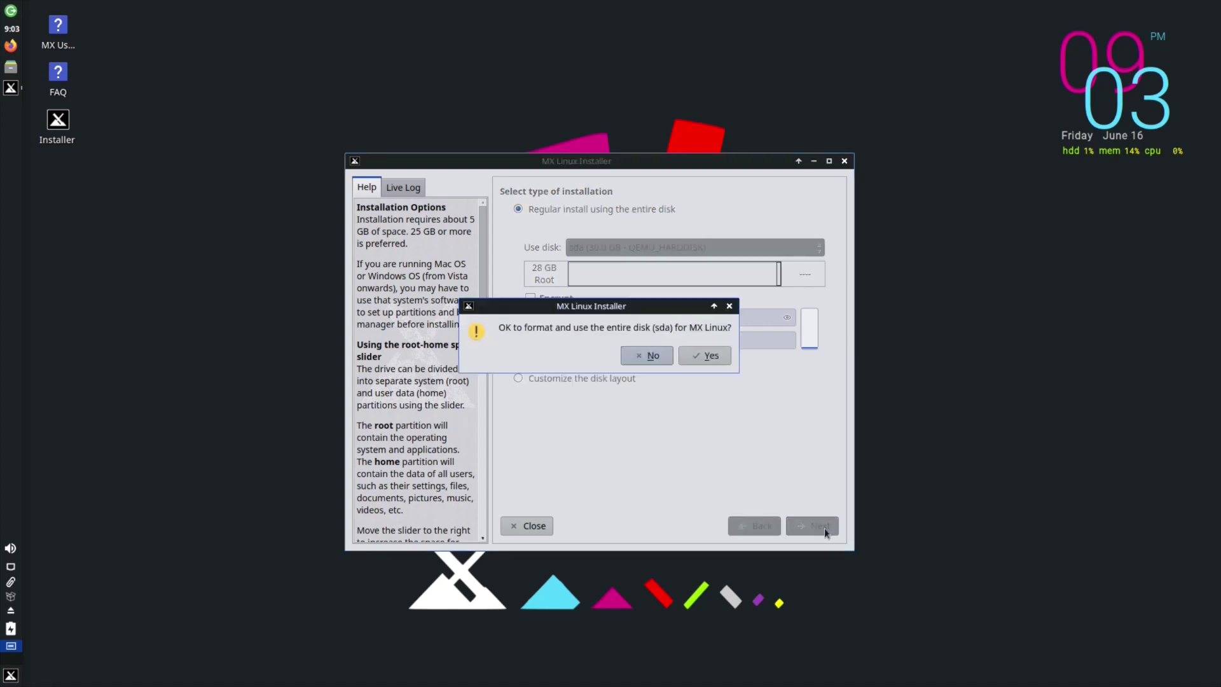
pyautogui.click(704, 356)
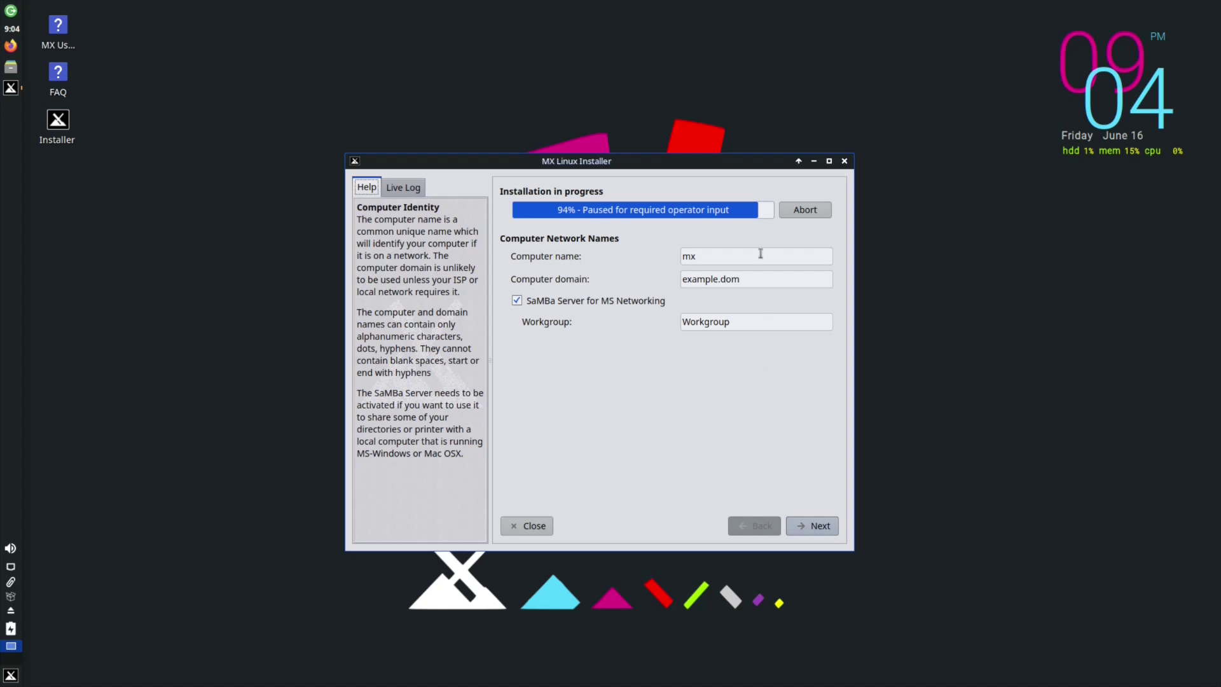
# Keep the default computer network names and change the timezone from America/New York to America/Chicago.
pyautogui.click(818, 527)
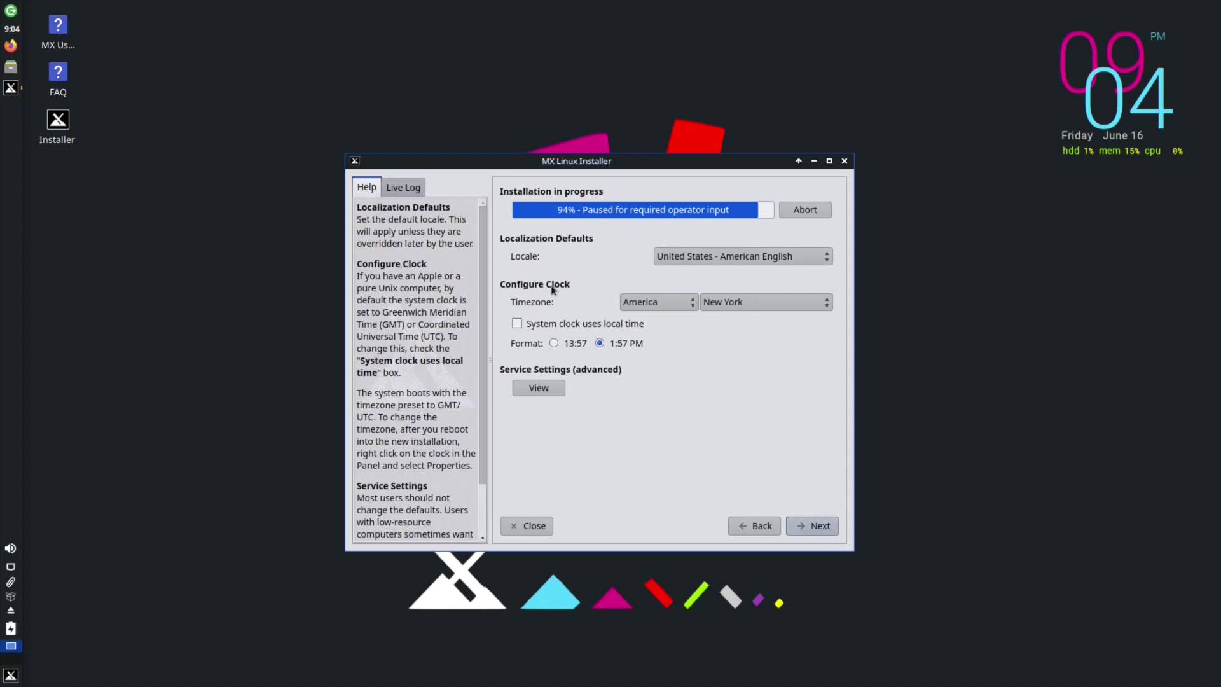
pyautogui.click(813, 306)
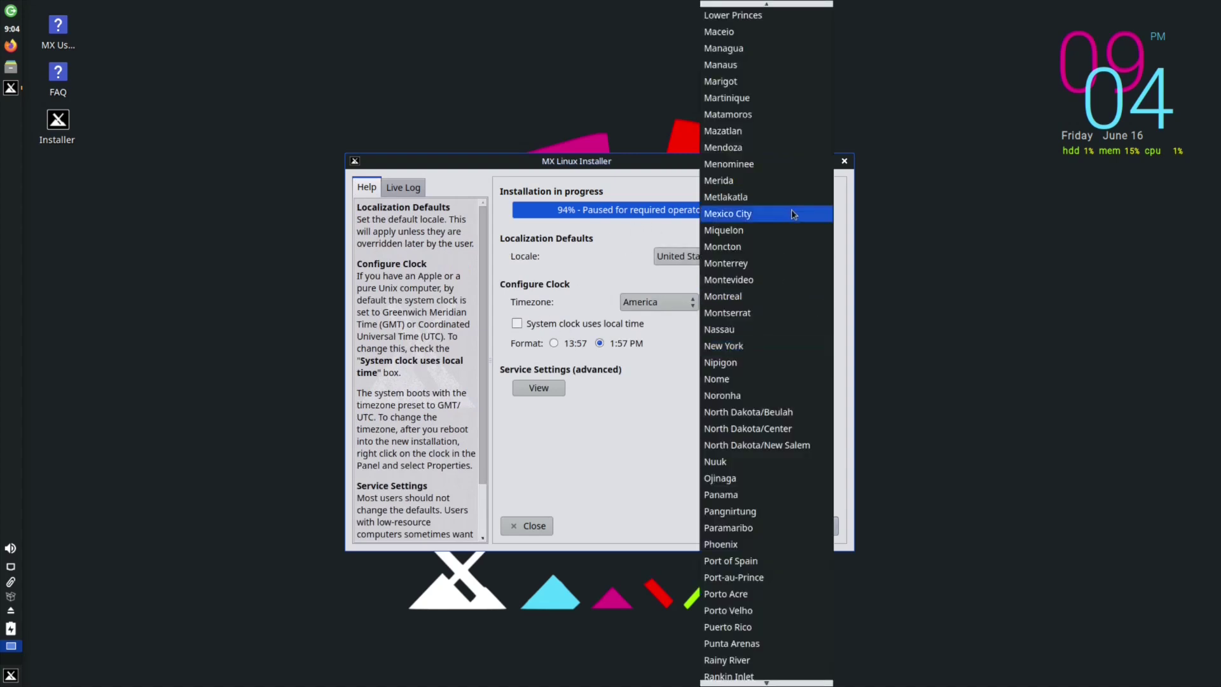
pyautogui.scroll(7, 801, 218)
pyautogui.scroll(10, 800, 218)
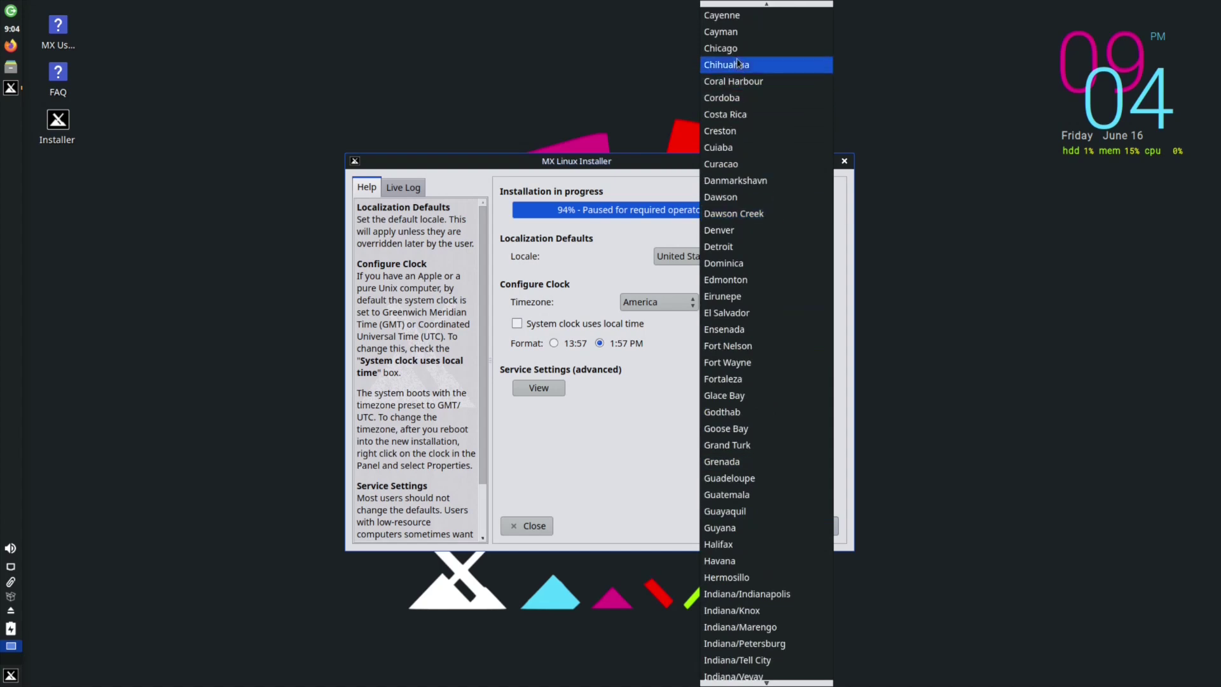
pyautogui.click(733, 51)
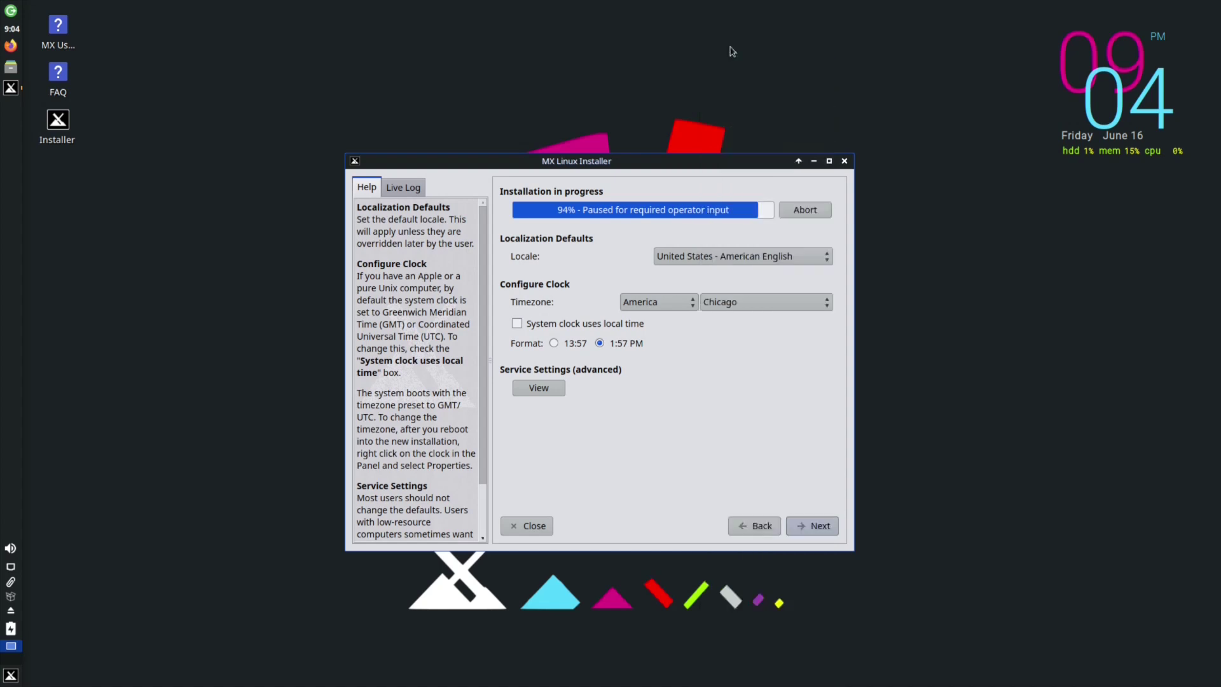
pyautogui.click(821, 528)
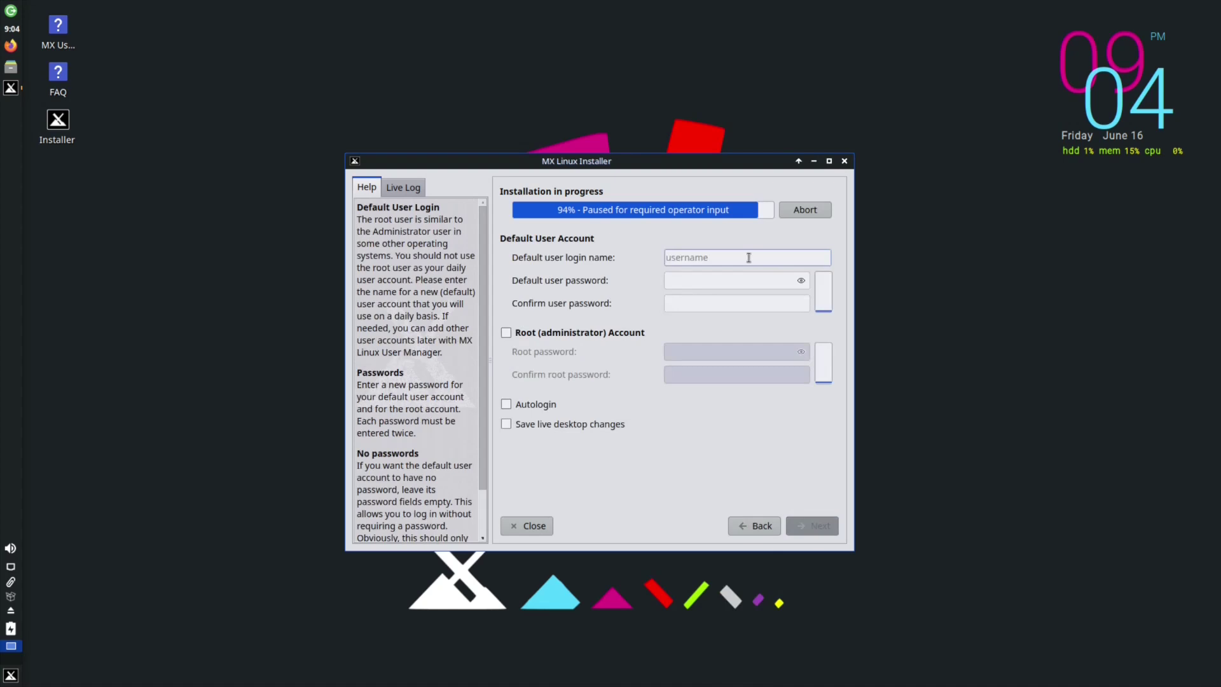
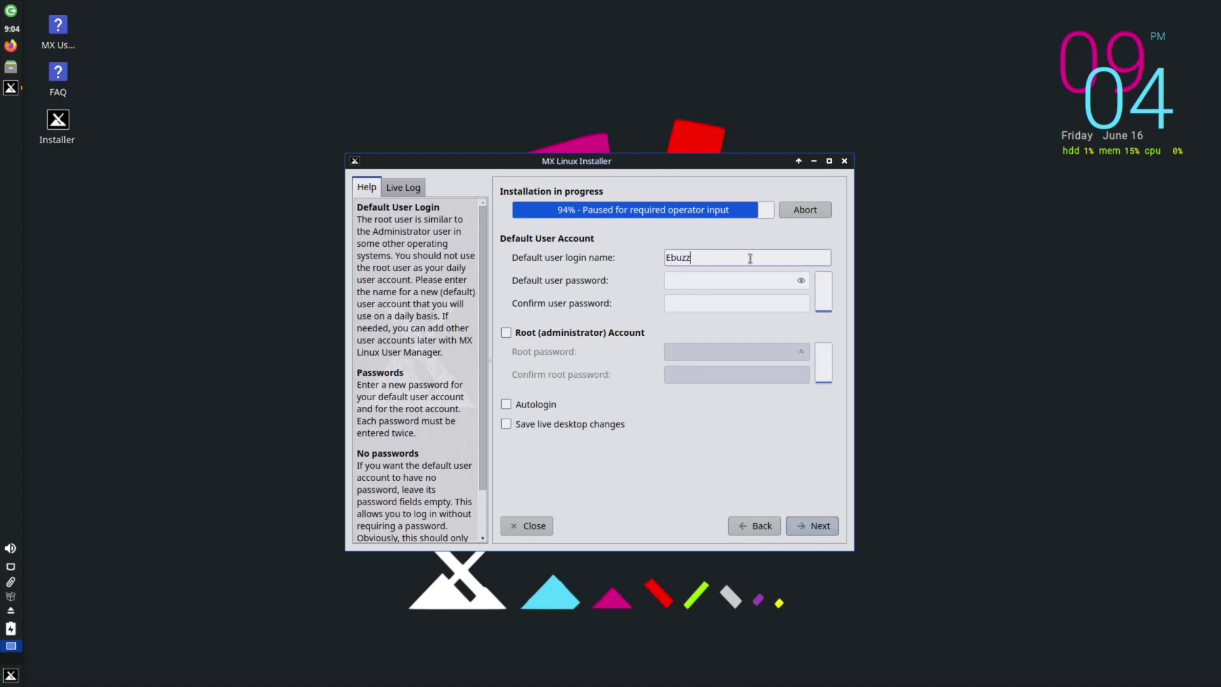
# Create the default user with a login name and matching password, leaving the root account disabled.
pyautogui.press('Tab')
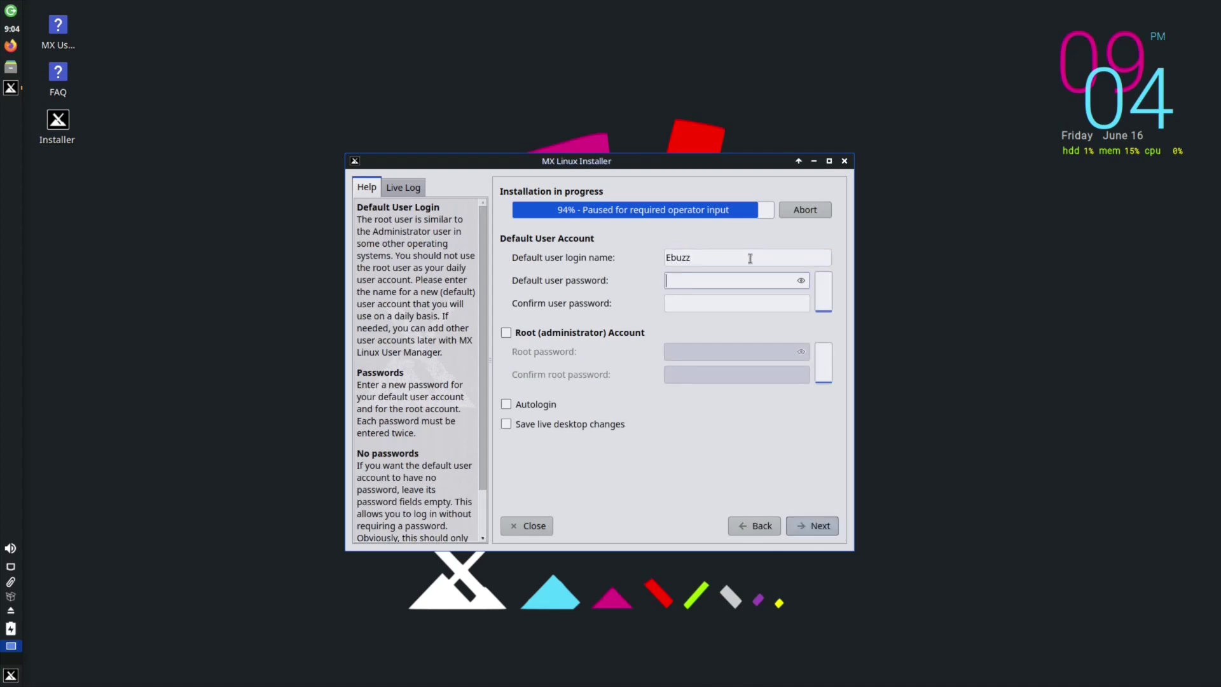
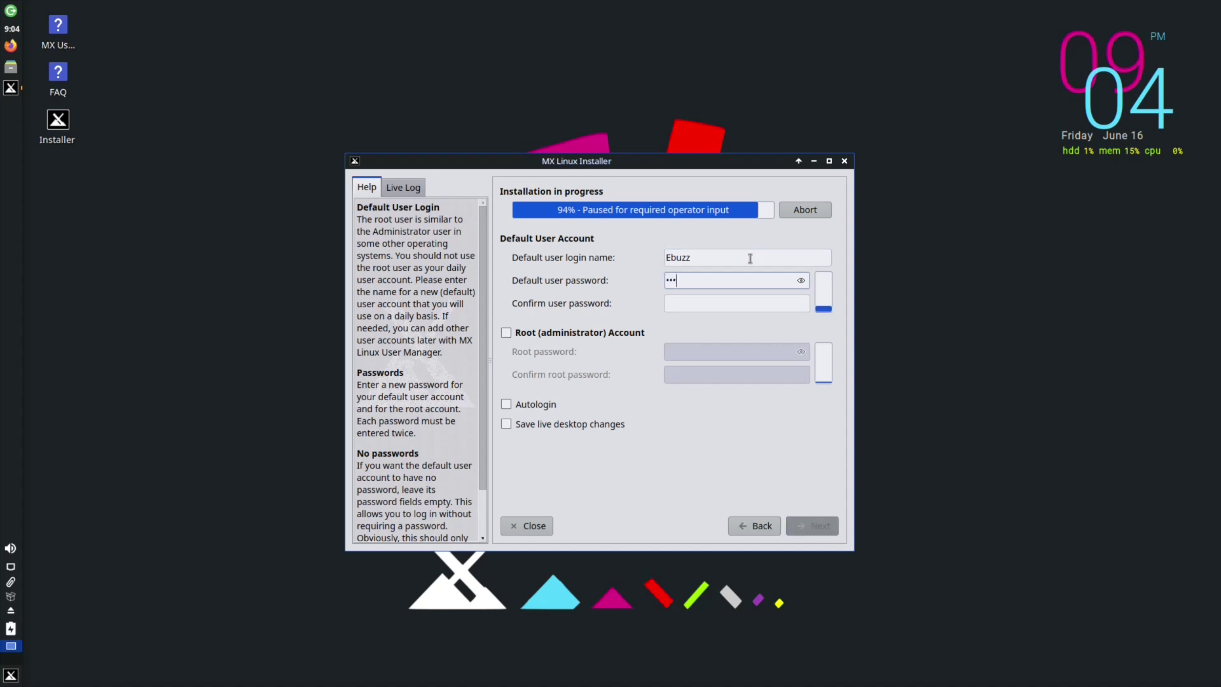
pyautogui.press('Tab')
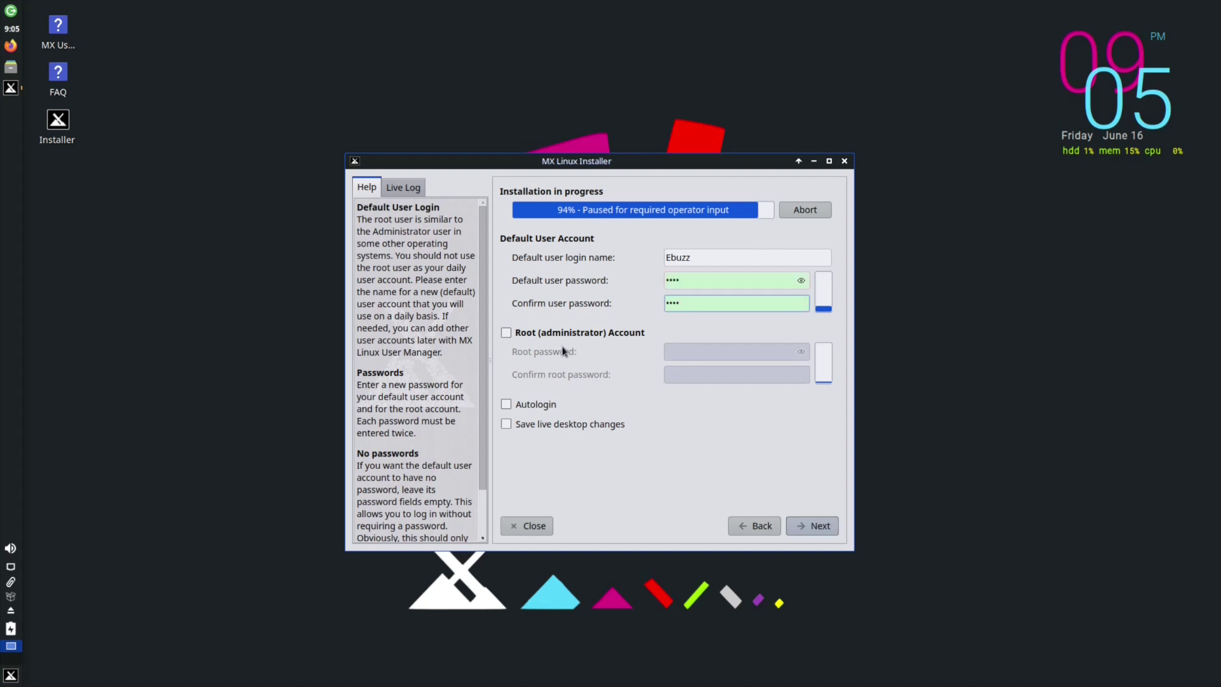
pyautogui.click(506, 333)
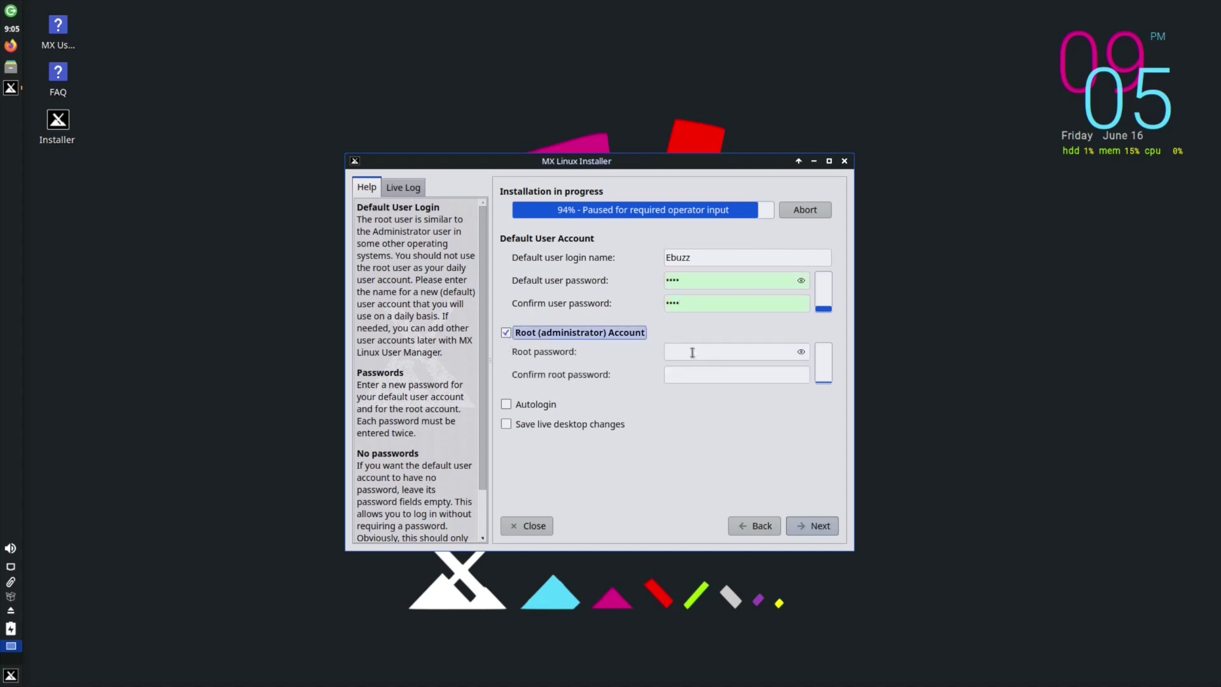
pyautogui.click(507, 332)
pyautogui.click(819, 525)
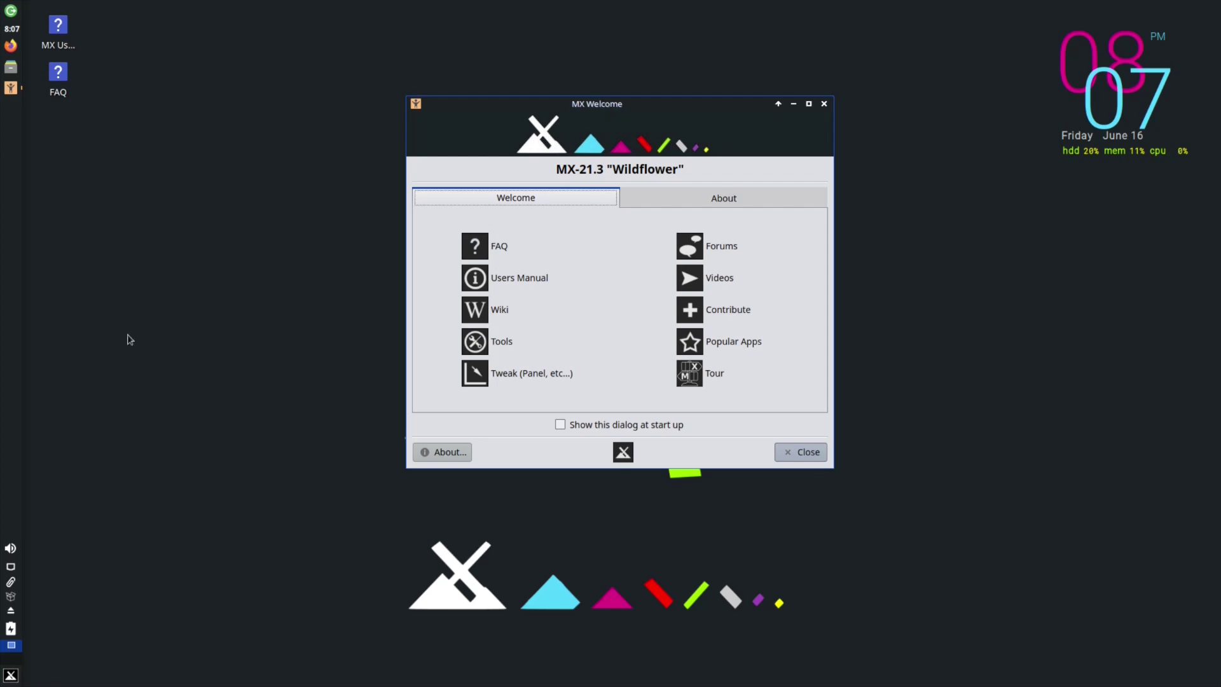
# Open Terminal Emulator from the Whisker menu and close the MX Welcome dialog.
pyautogui.click(11, 676)
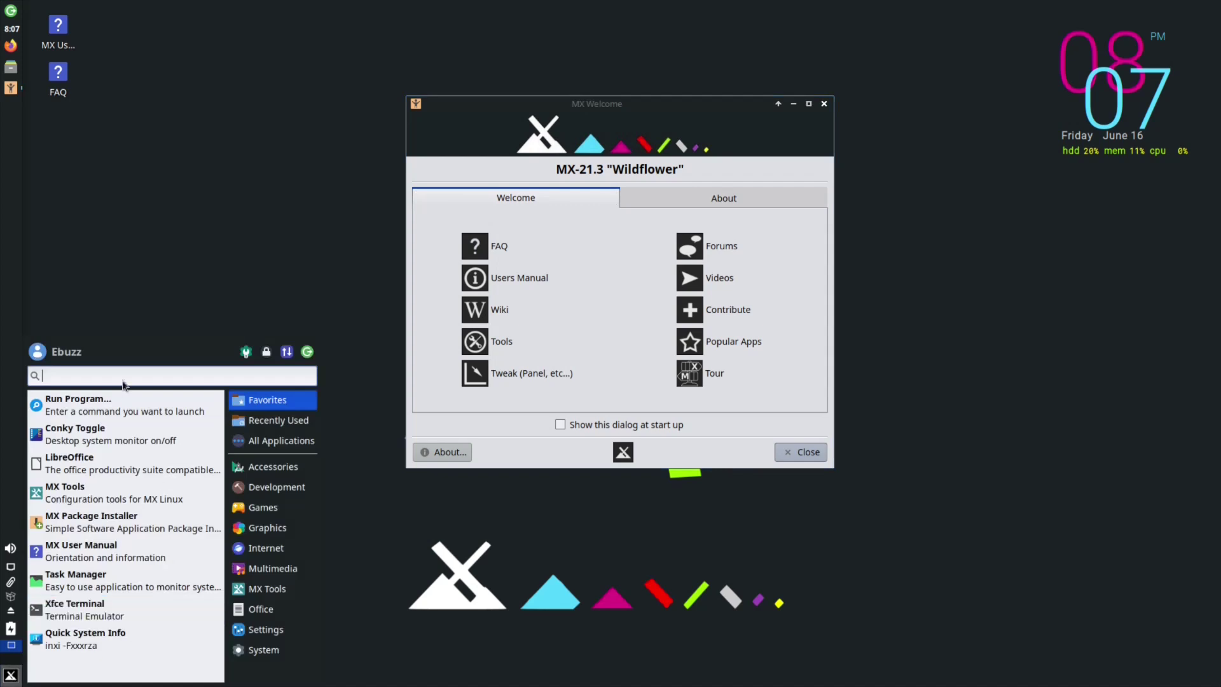
pyautogui.write('termina')
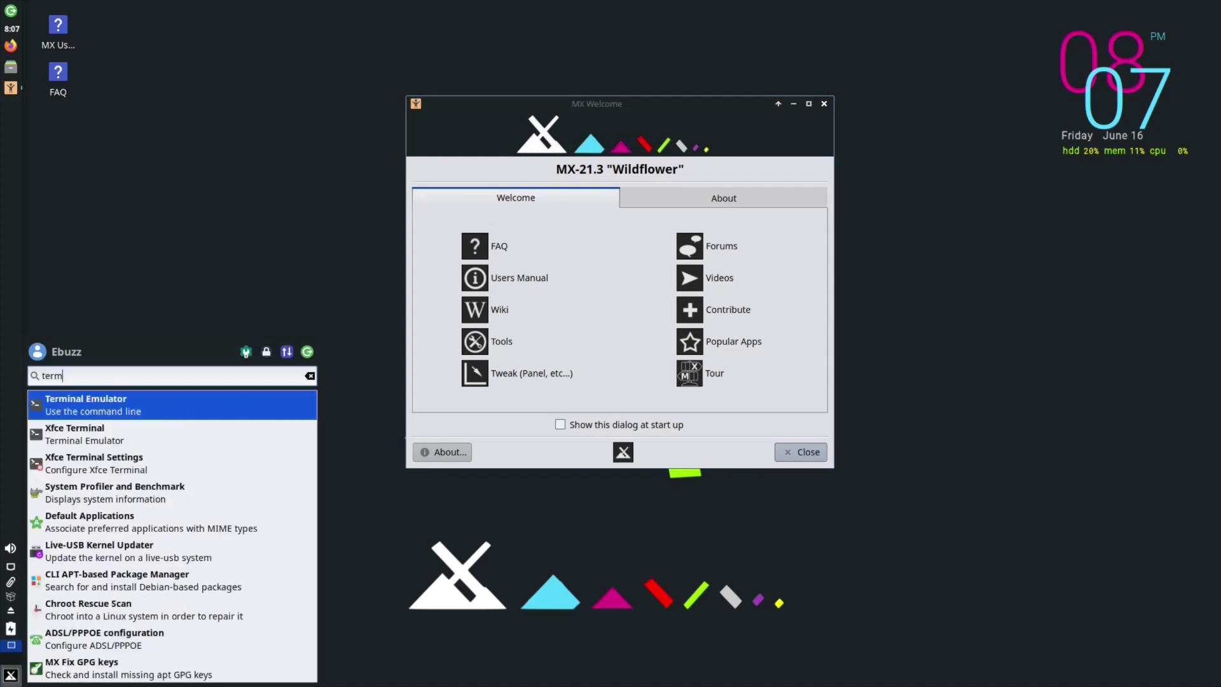
pyautogui.click(64, 437)
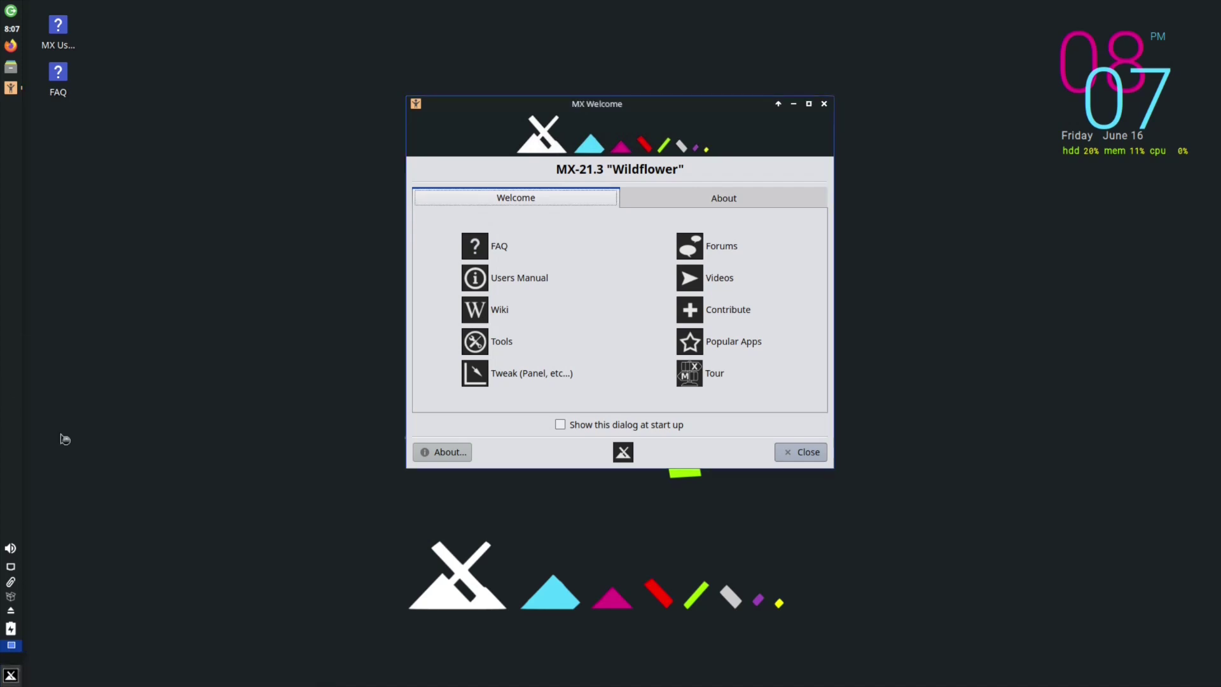
pyautogui.moveTo(983, 339); pyautogui.dragTo(714, 224)
pyautogui.click(824, 104)
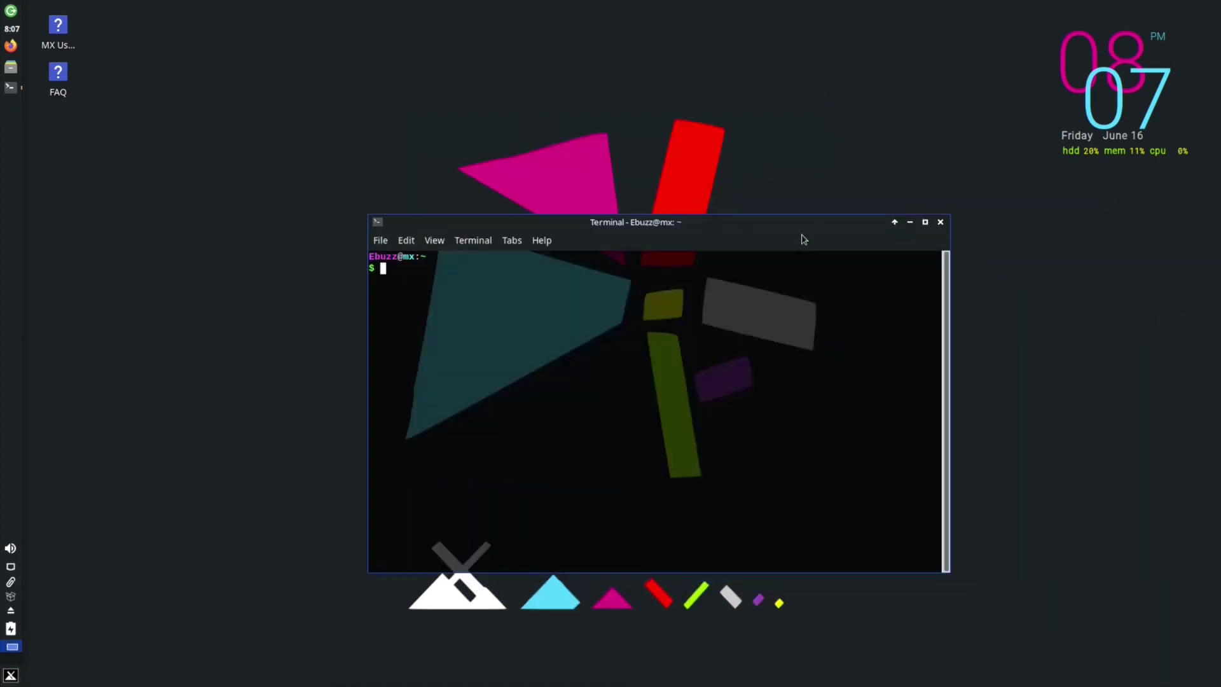
pyautogui.moveTo(803, 238); pyautogui.dragTo(656, 145)
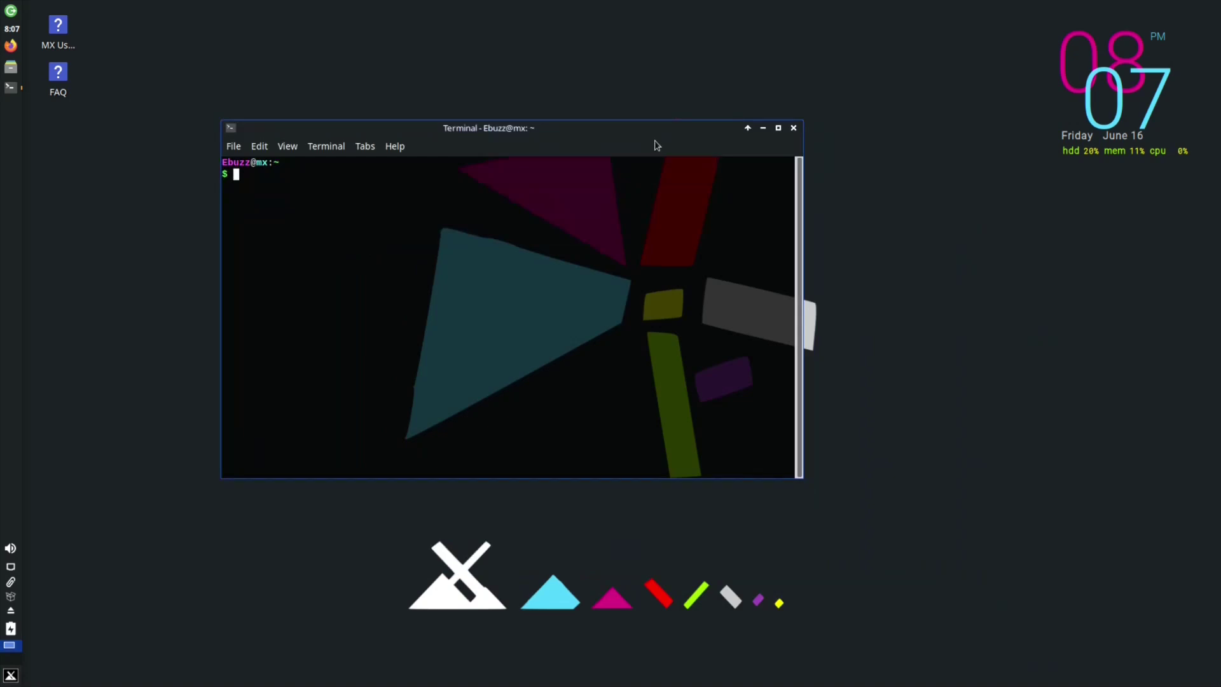
# Run 'sudo apt-get update && sudo apt-get upgrade', enter the password, and confirm the 207 upgrades.
pyautogui.write('sudo apt-get update && sudo apt')
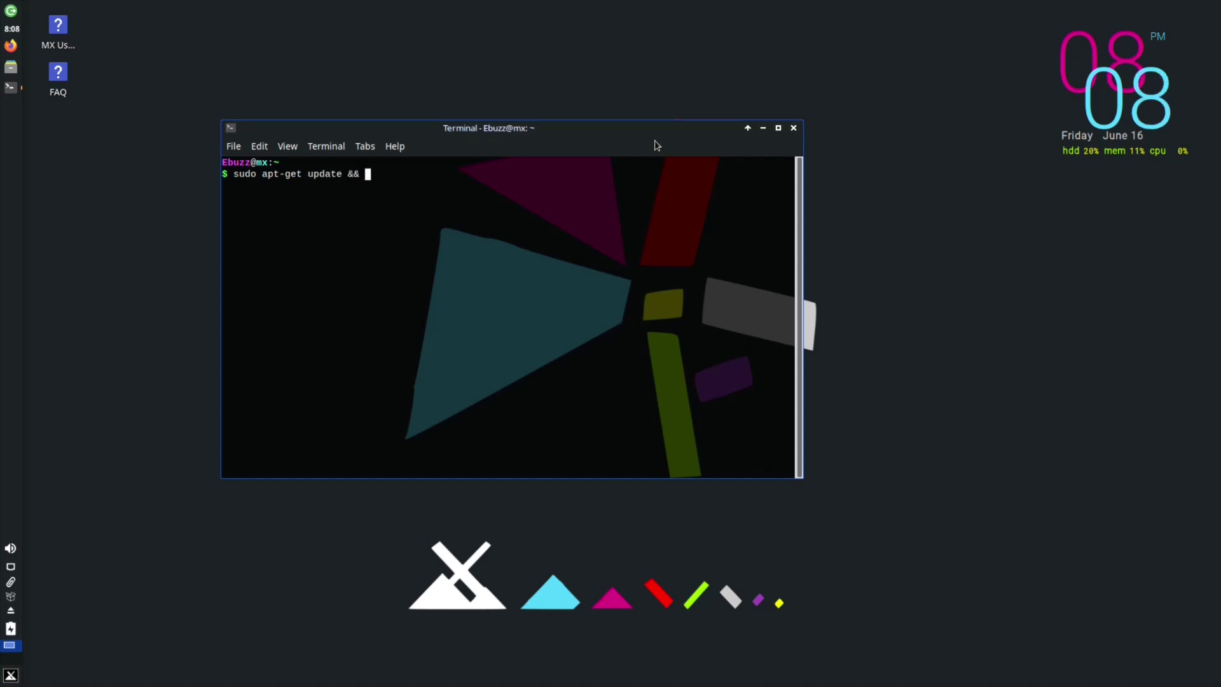
pyautogui.write('-get upgrade')
pyautogui.press('Return')
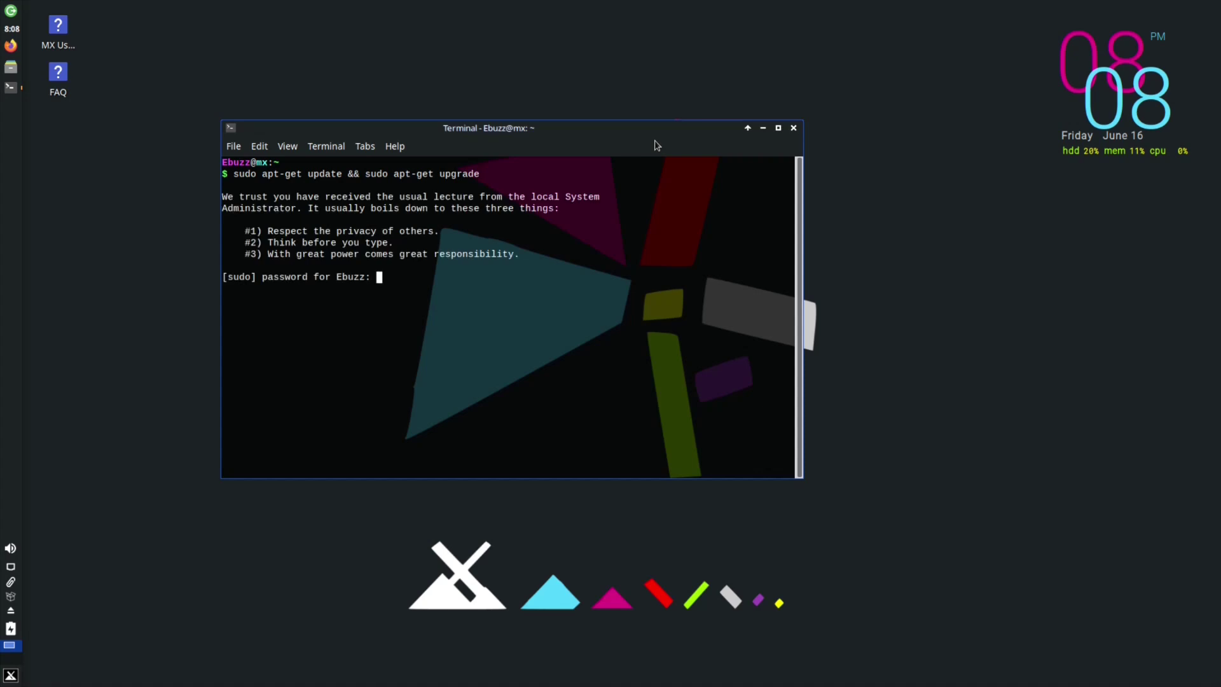
pyautogui.press('Return')
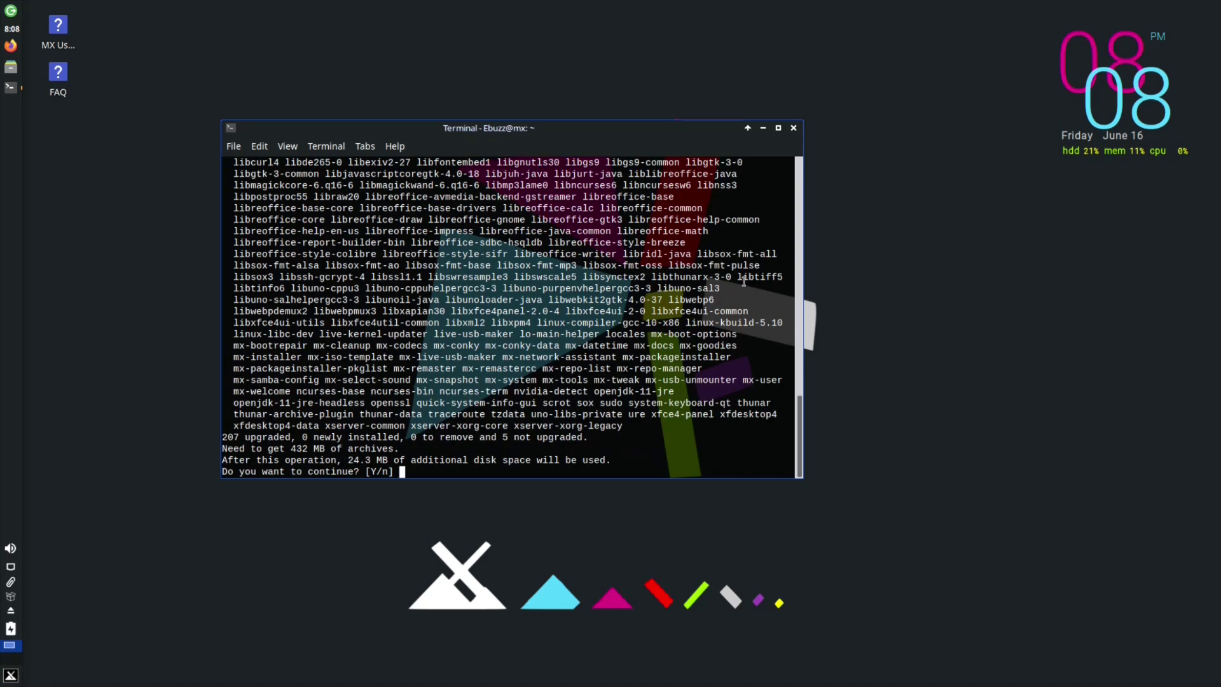
pyautogui.write('y')
pyautogui.press('Return')
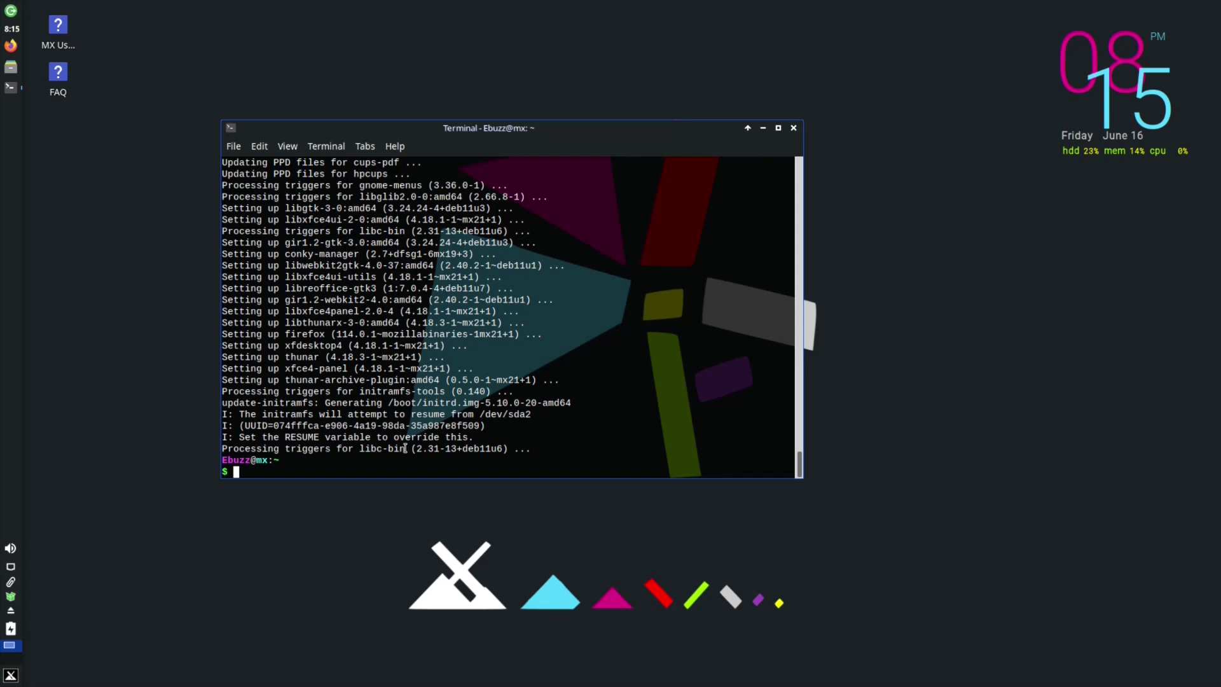
# Close the terminal and browse the Accessories, Development, Games, Graphics and Internet menu categories.
pyautogui.click(794, 127)
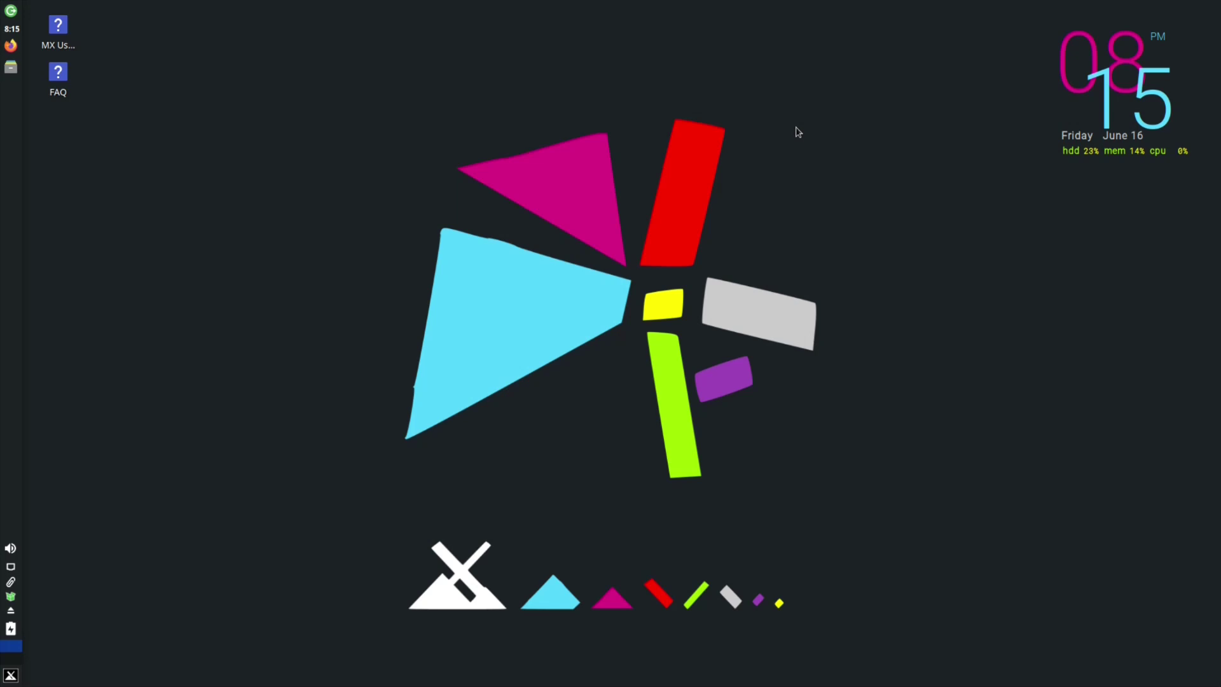
pyautogui.click(11, 675)
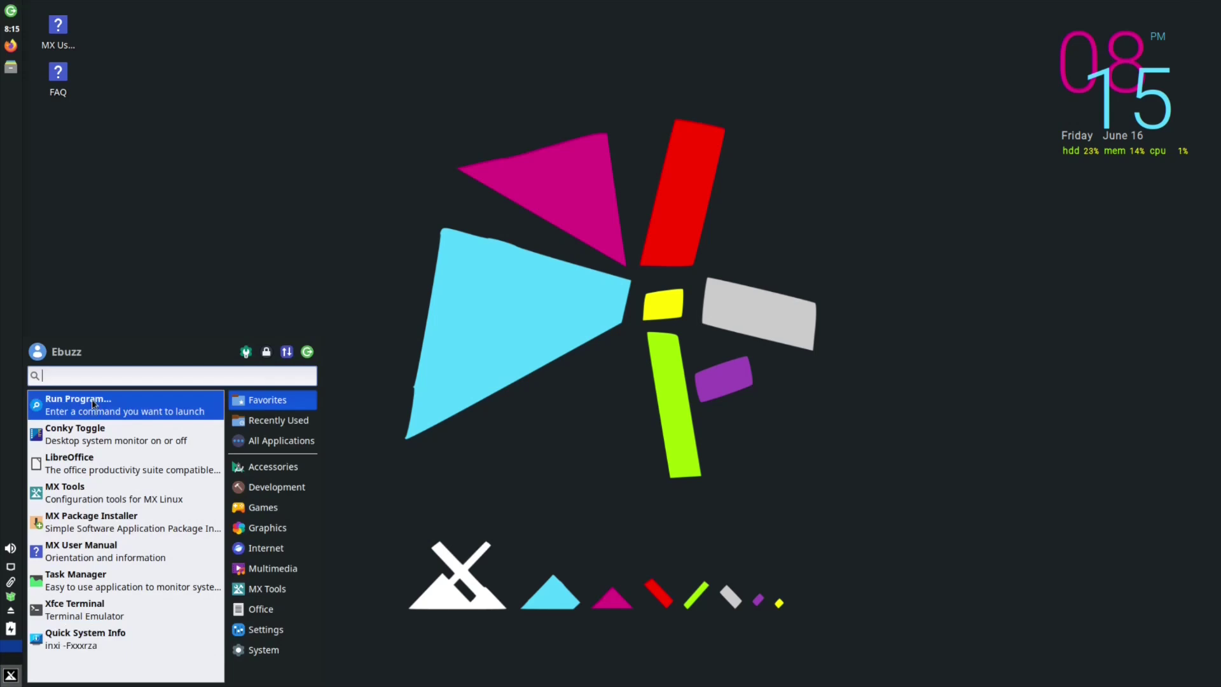
pyautogui.click(246, 470)
pyautogui.click(266, 548)
pyautogui.click(267, 469)
pyautogui.click(268, 491)
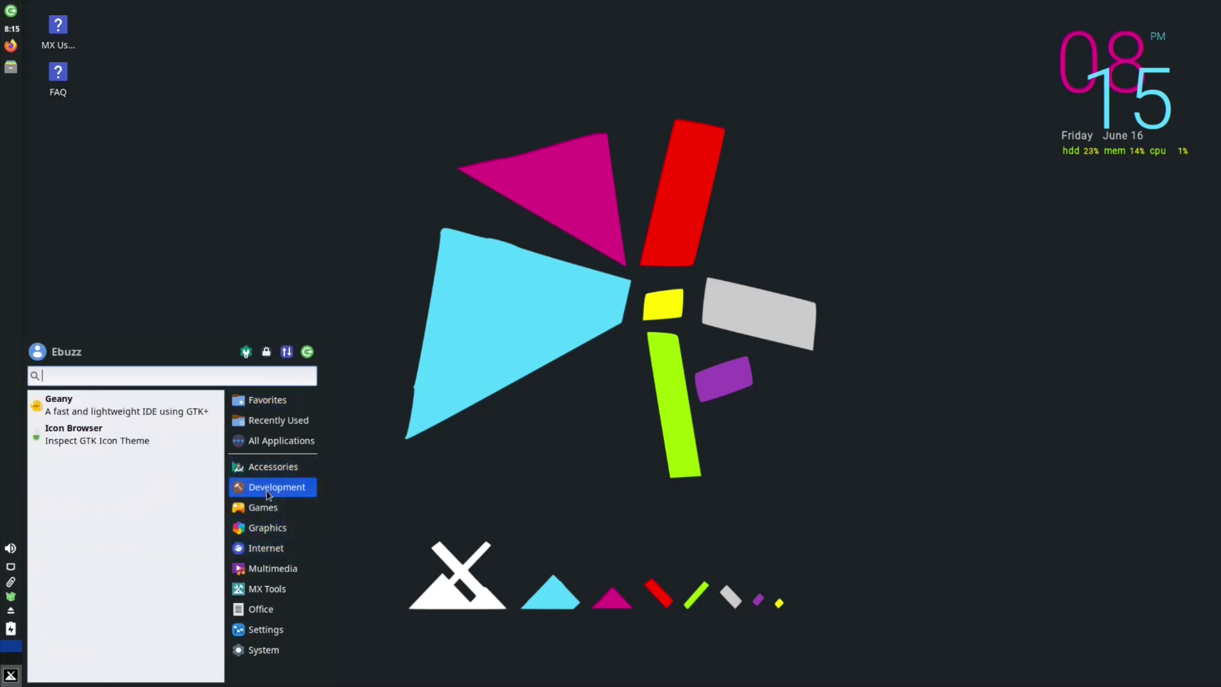
pyautogui.click(267, 507)
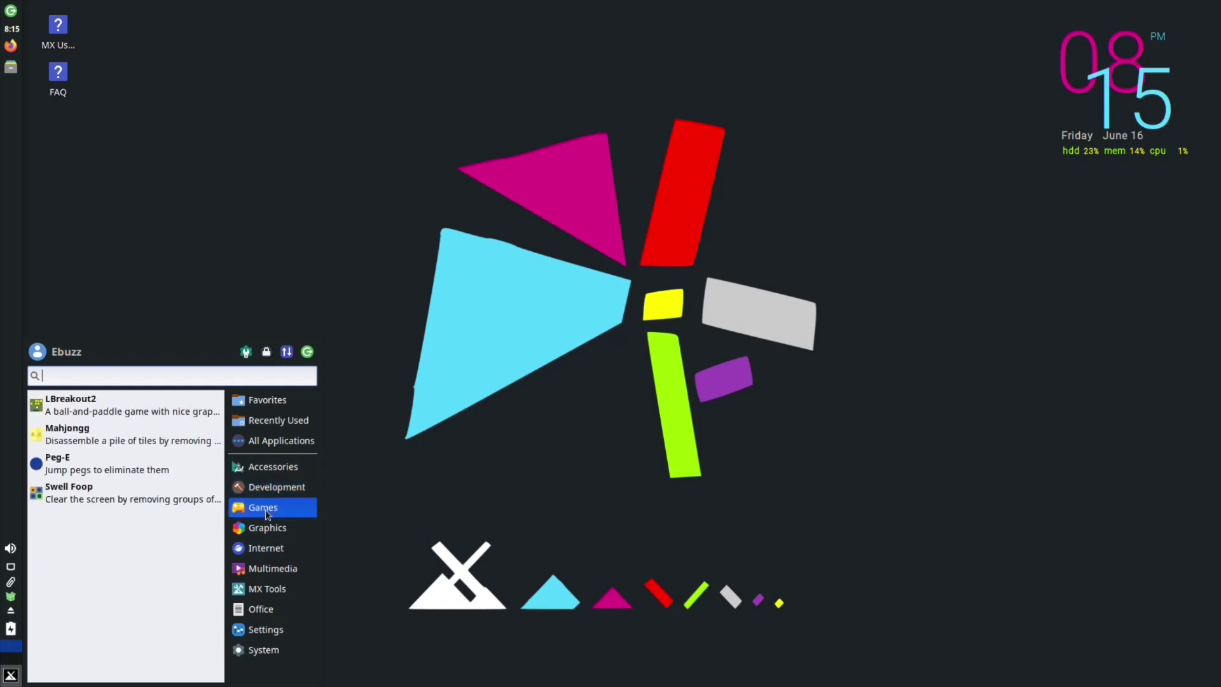
pyautogui.click(271, 529)
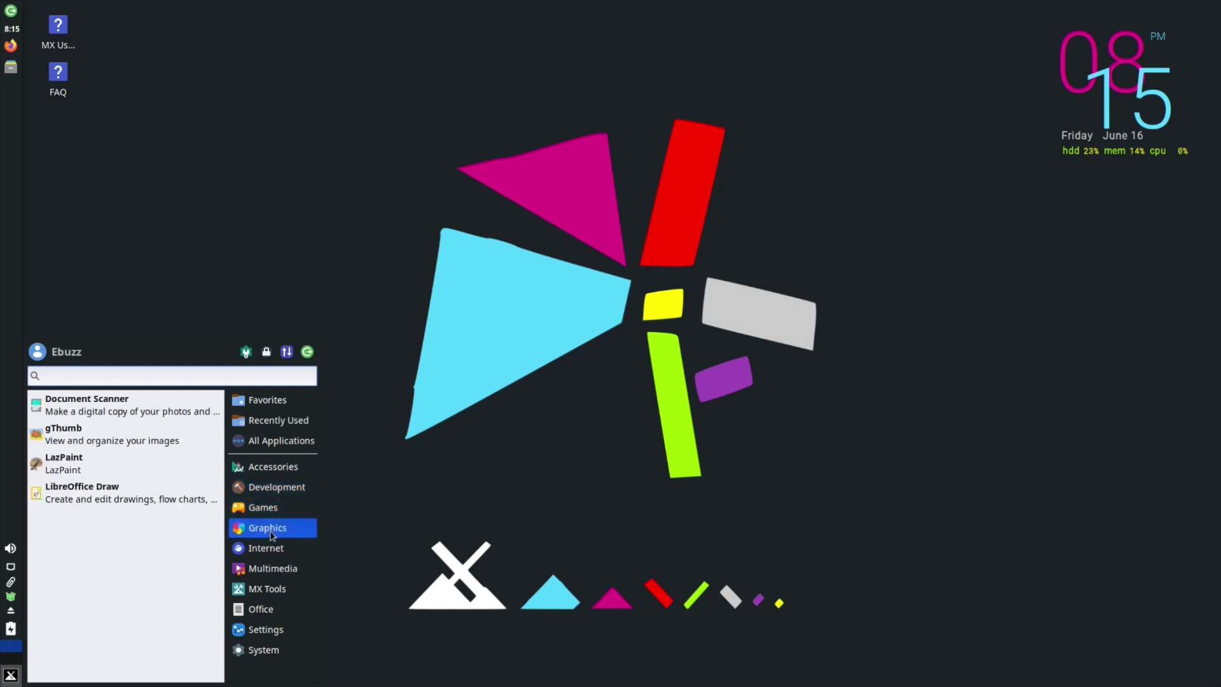
pyautogui.click(275, 550)
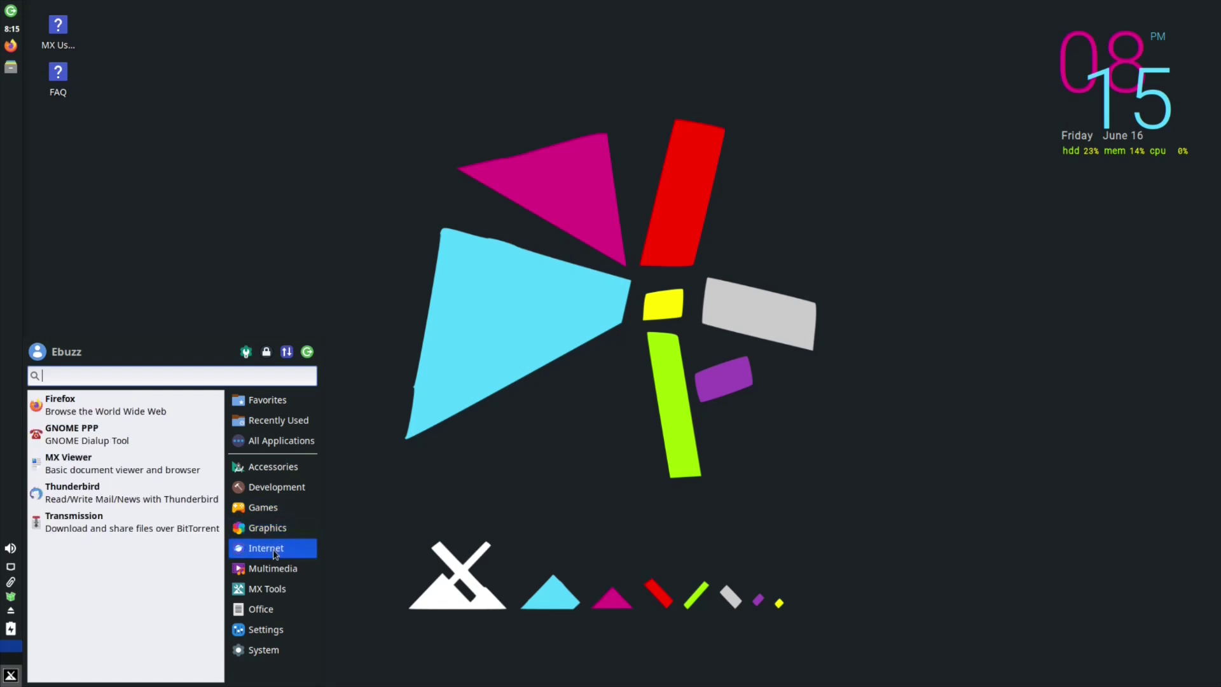
# Browse the Multimedia, MX Tools, Office, Settings and System categories, then search 'software'.
pyautogui.click(276, 569)
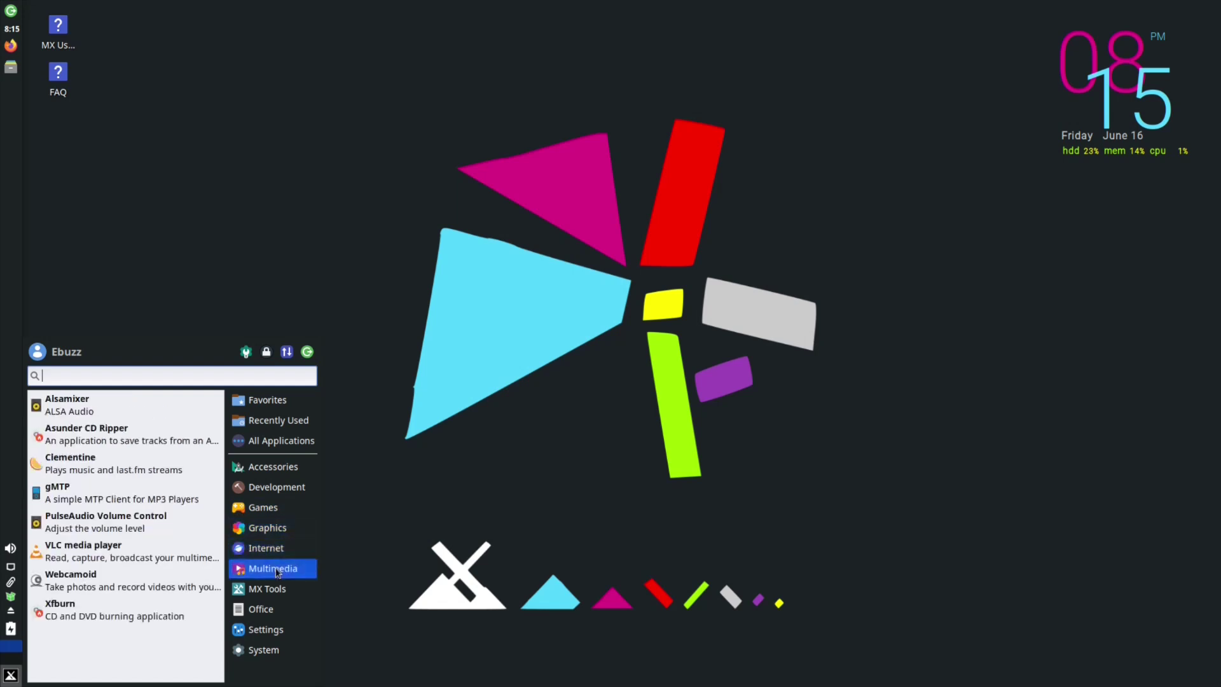
pyautogui.click(274, 592)
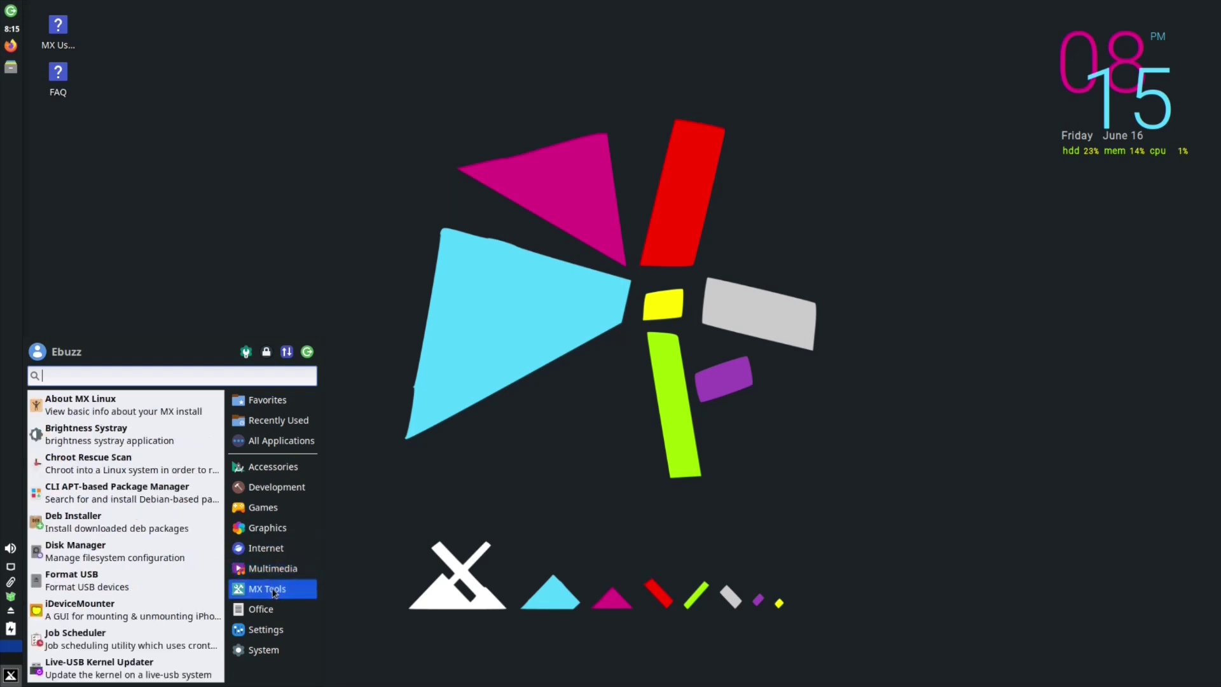
pyautogui.click(270, 611)
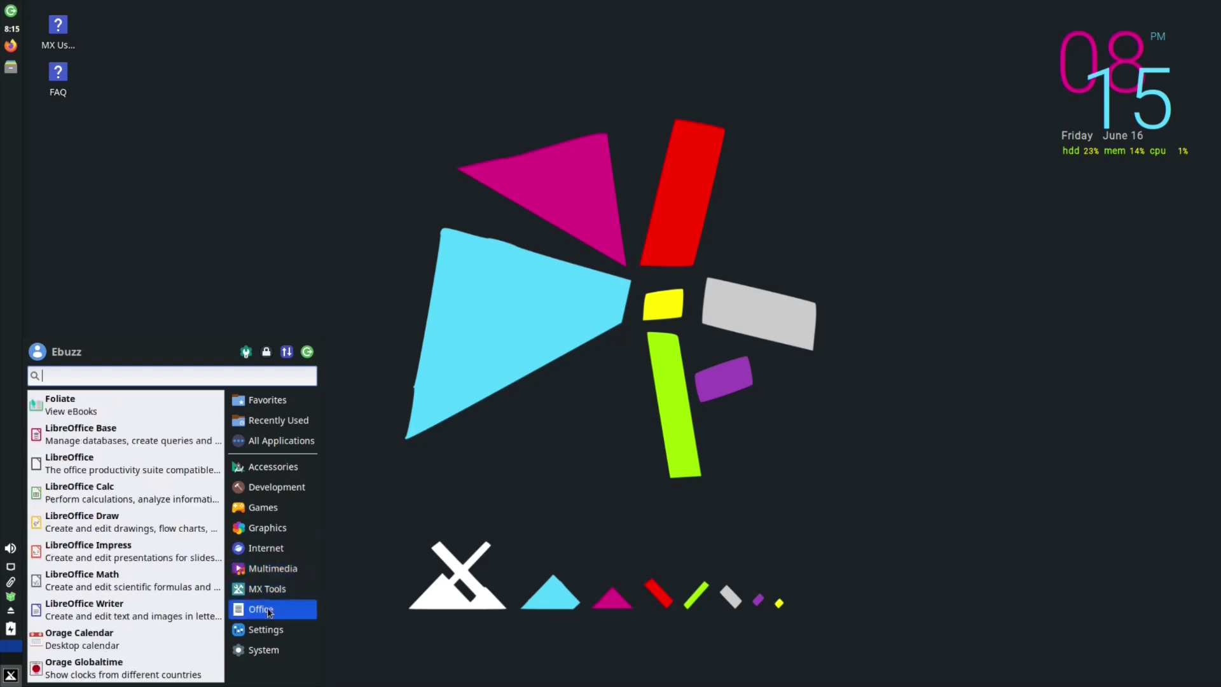
pyautogui.scroll(-2, 158, 581)
pyautogui.scroll(2, 159, 584)
pyautogui.click(262, 630)
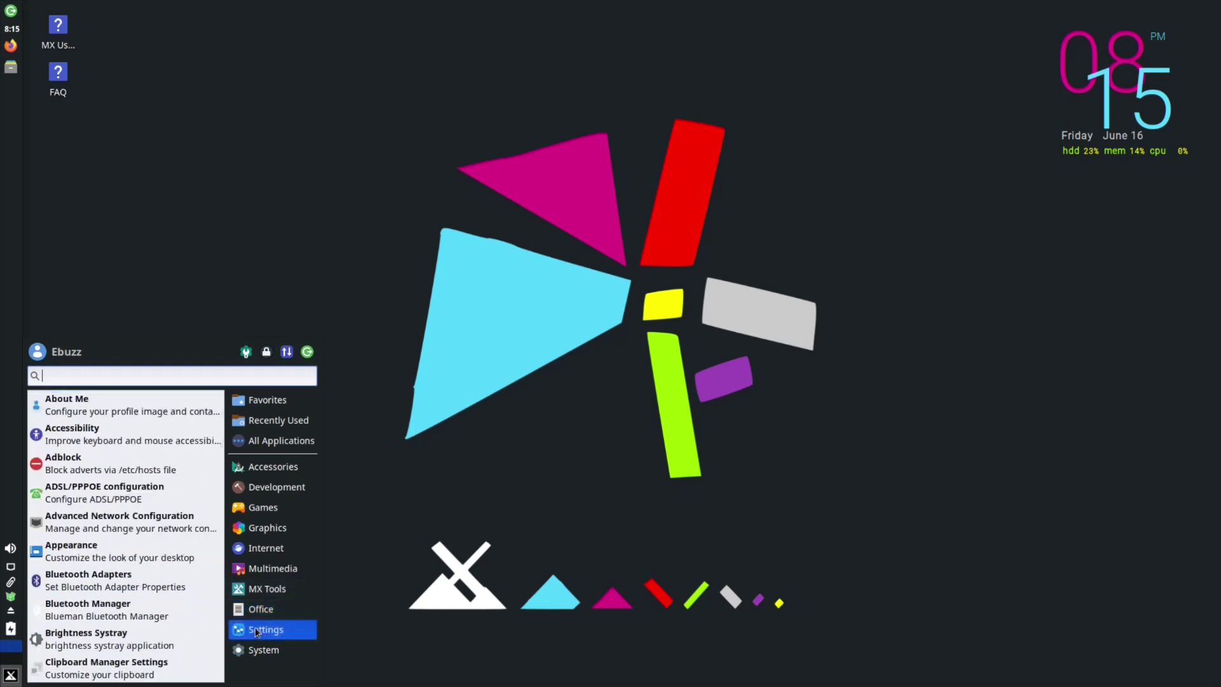
pyautogui.click(263, 650)
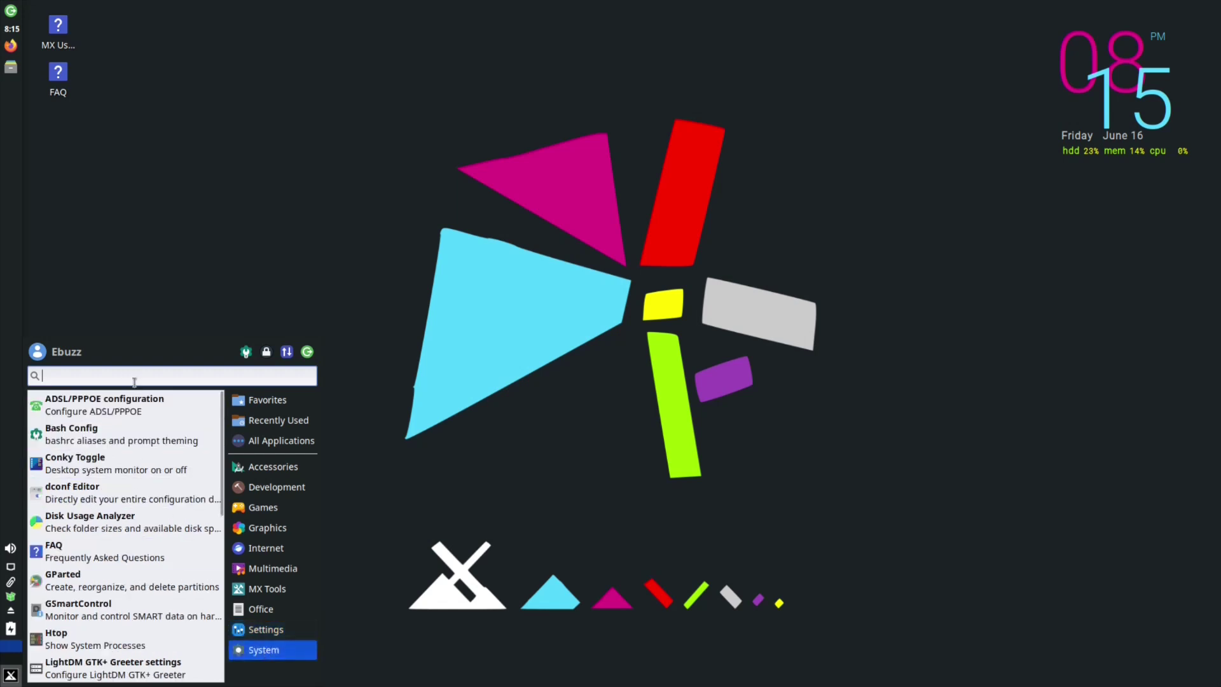
pyautogui.write('software')
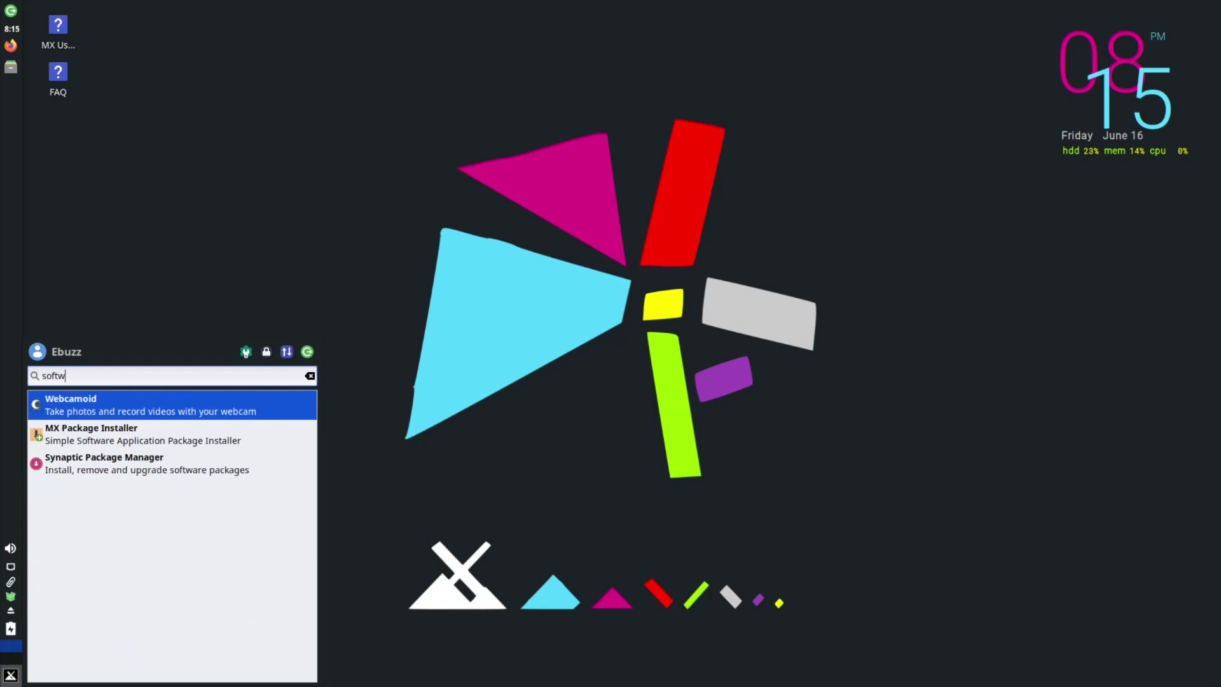
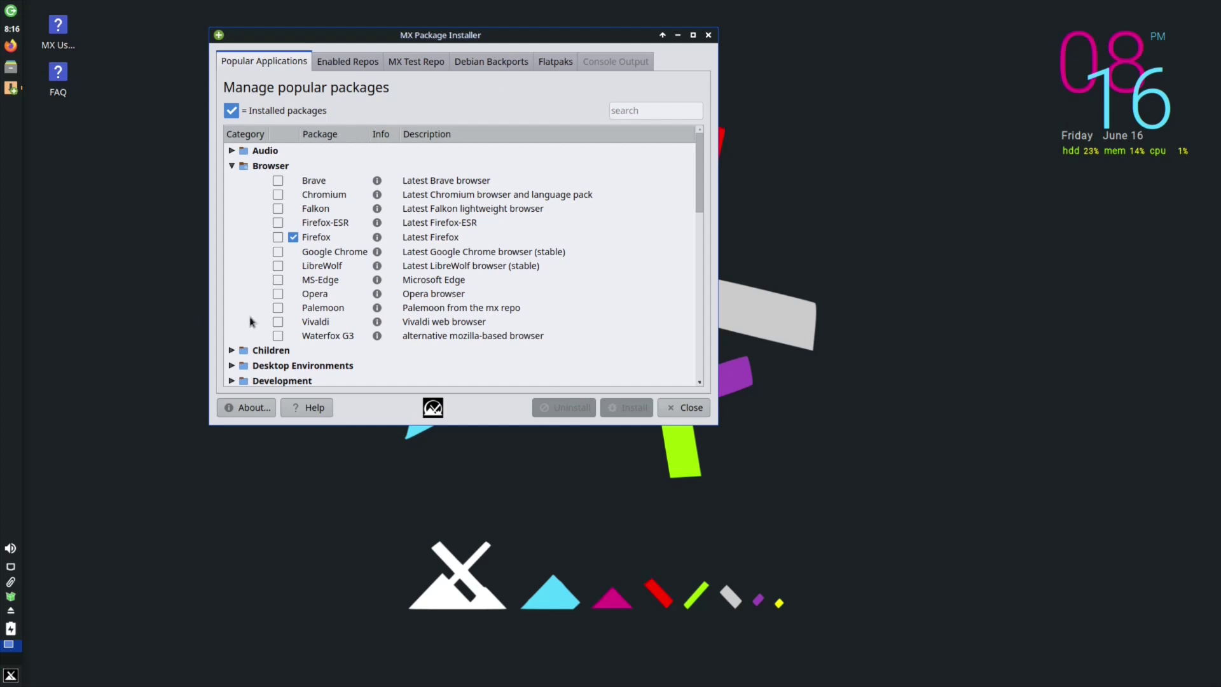
# Collapse the Browser category in the Popular Applications list.
pyautogui.click(232, 166)
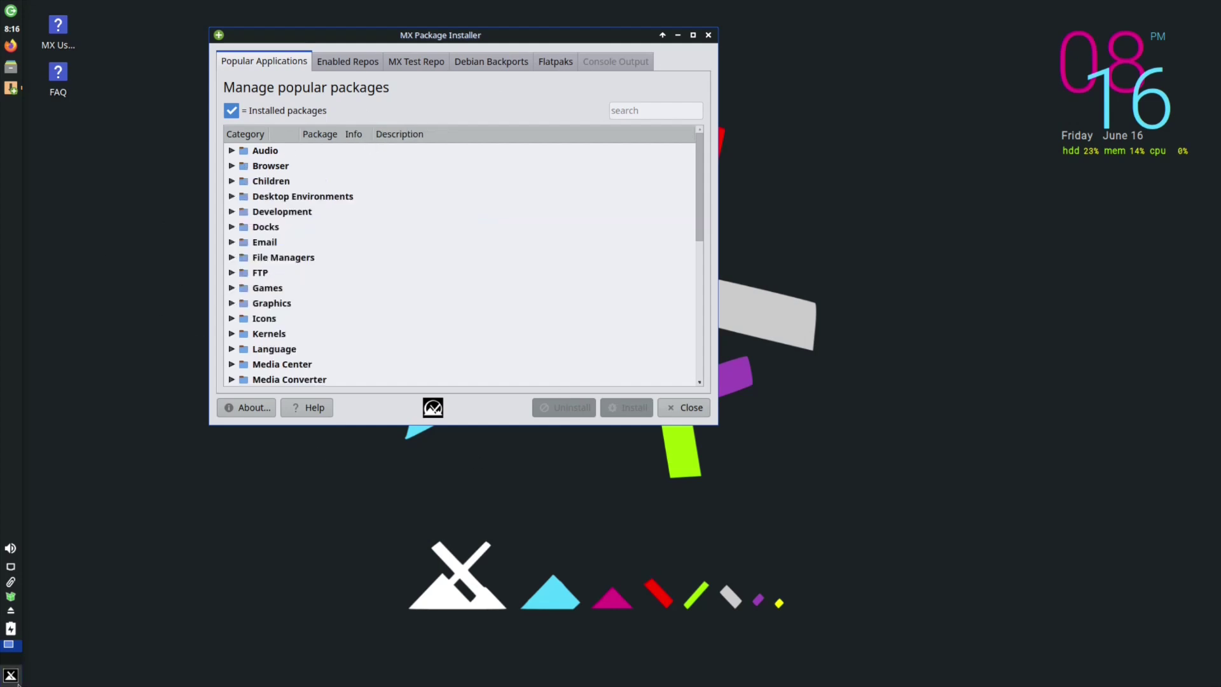
# Launch Synaptic with the admin password, then close MX Package Installer after the lock error.
pyautogui.click(11, 674)
pyautogui.write('synapti')
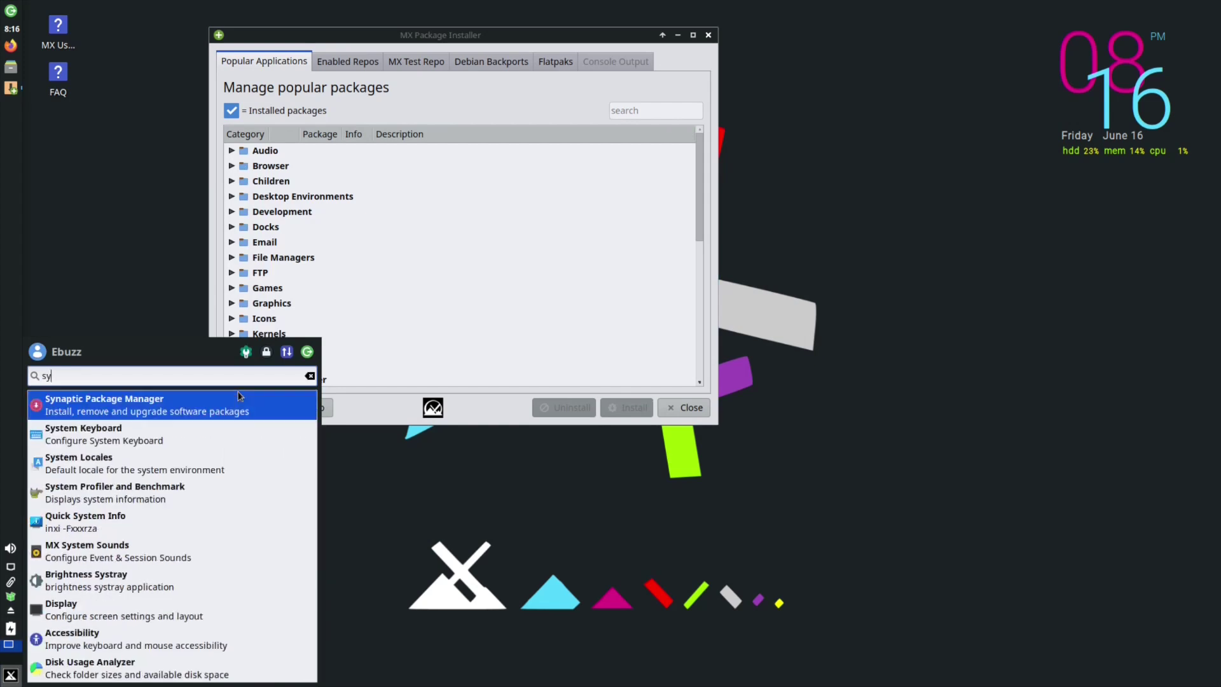
pyautogui.click(164, 412)
pyautogui.write('****')
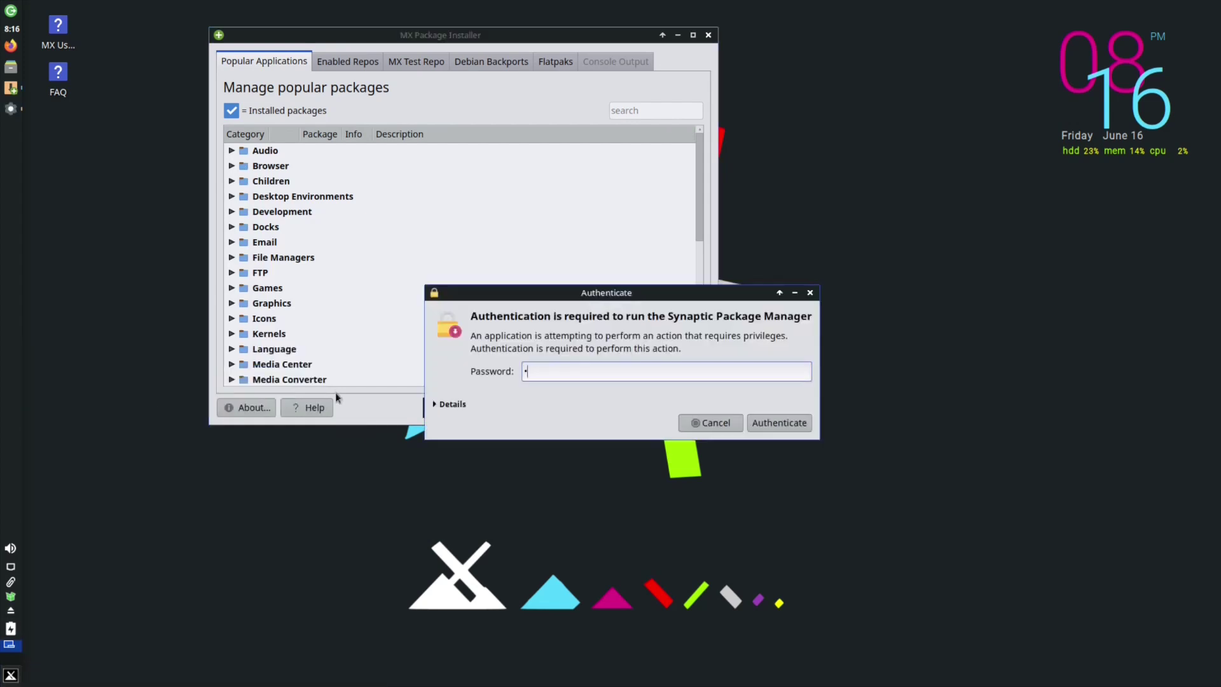
pyautogui.press('Return')
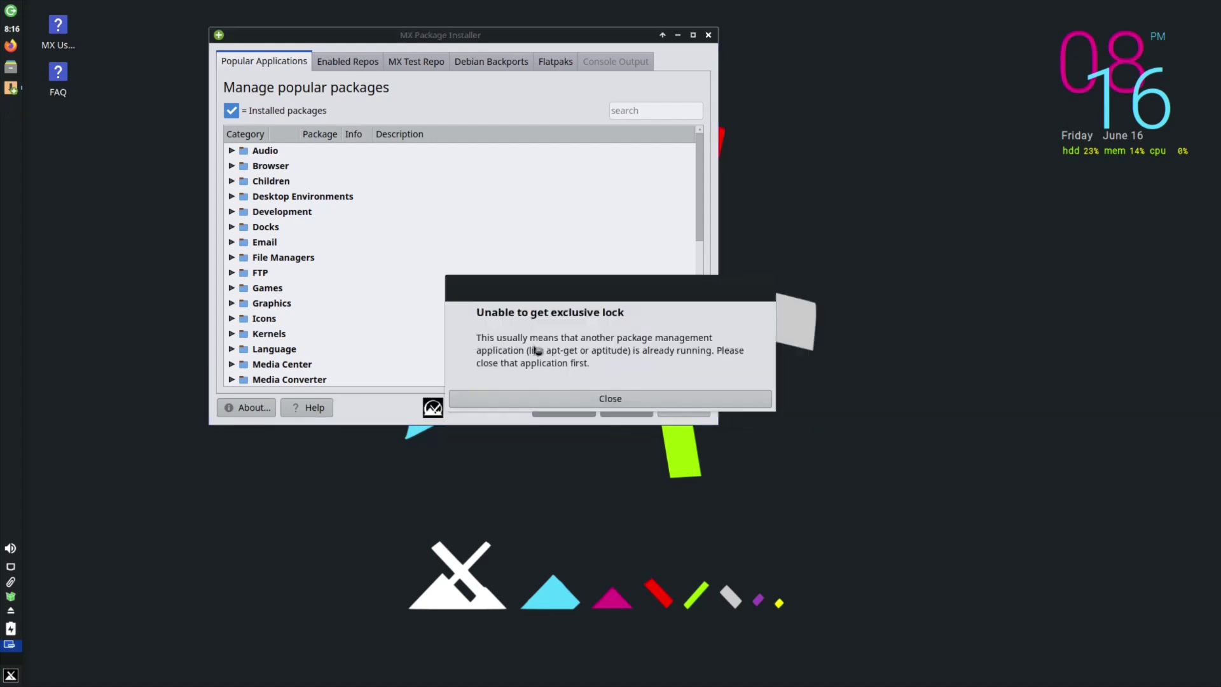
pyautogui.click(708, 35)
# Dismiss the lock error, relaunch Synaptic with the admin password, and quick-filter for 'chromium'.
pyautogui.click(617, 406)
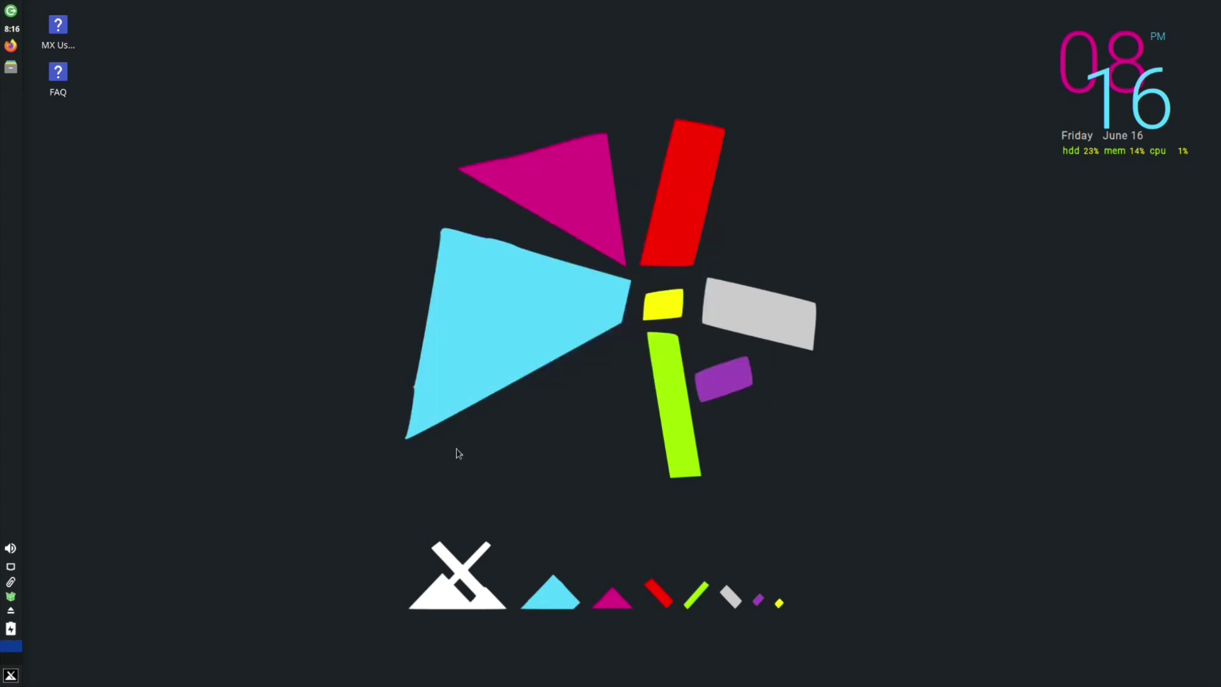
pyautogui.click(11, 675)
pyautogui.write('syna')
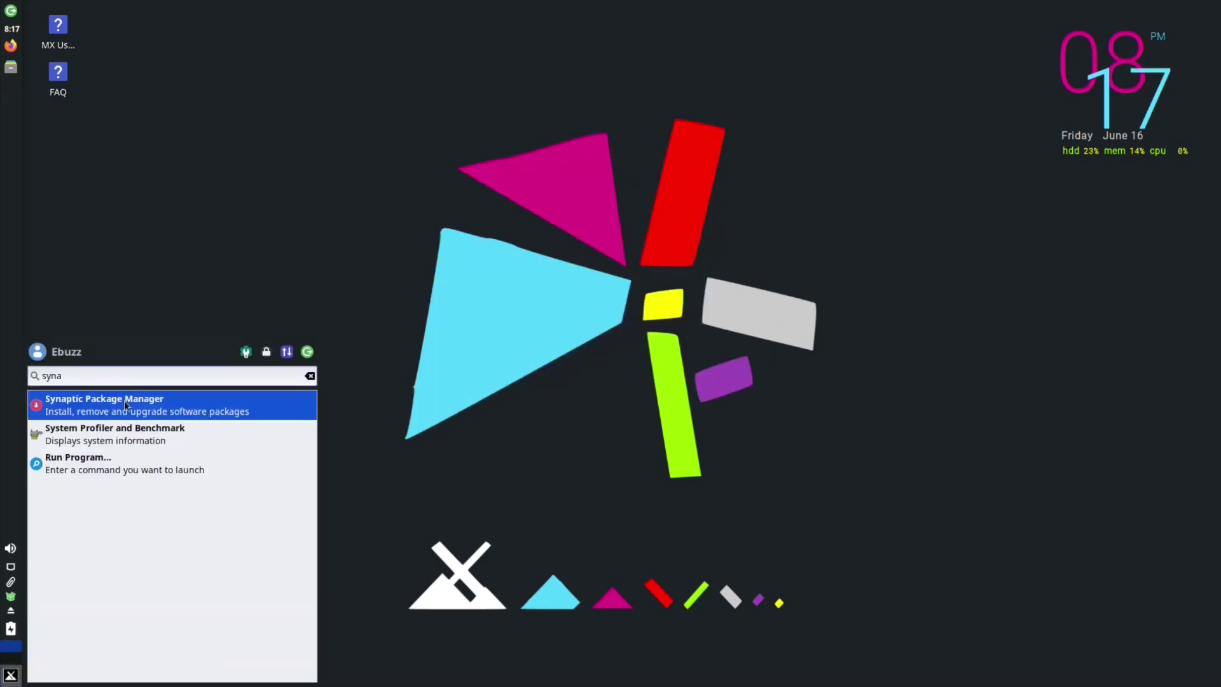
pyautogui.click(124, 400)
pyautogui.write('****')
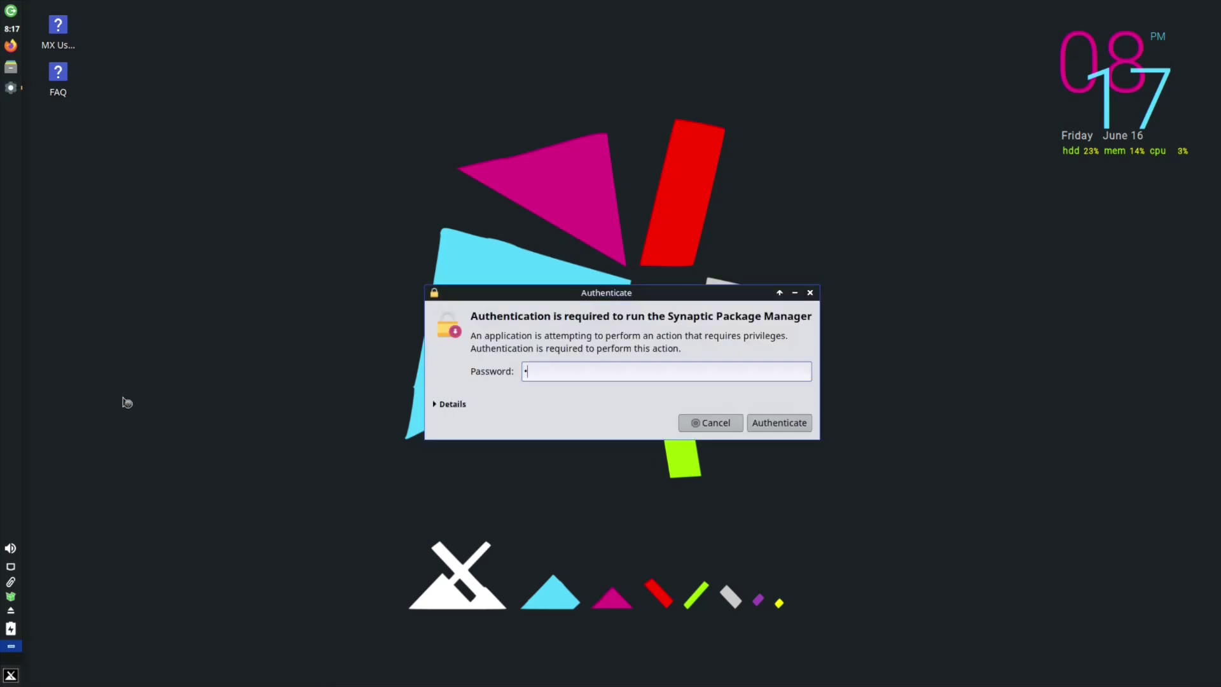
pyautogui.press('Return')
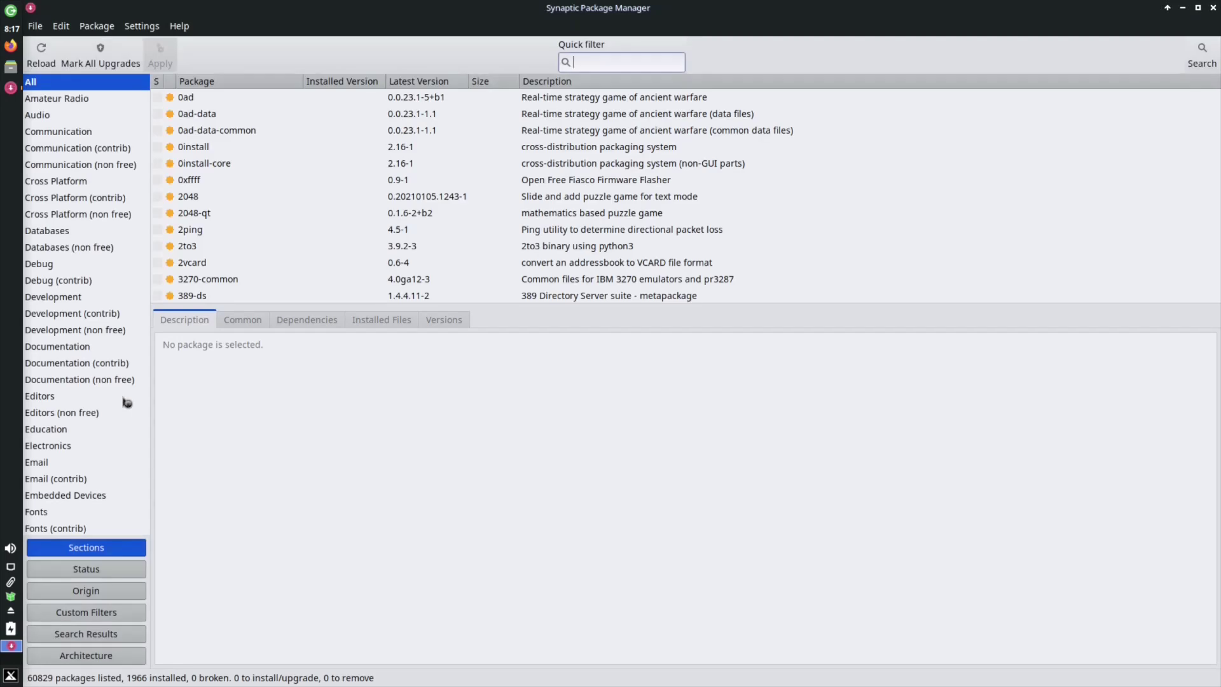
pyautogui.write('chromium')
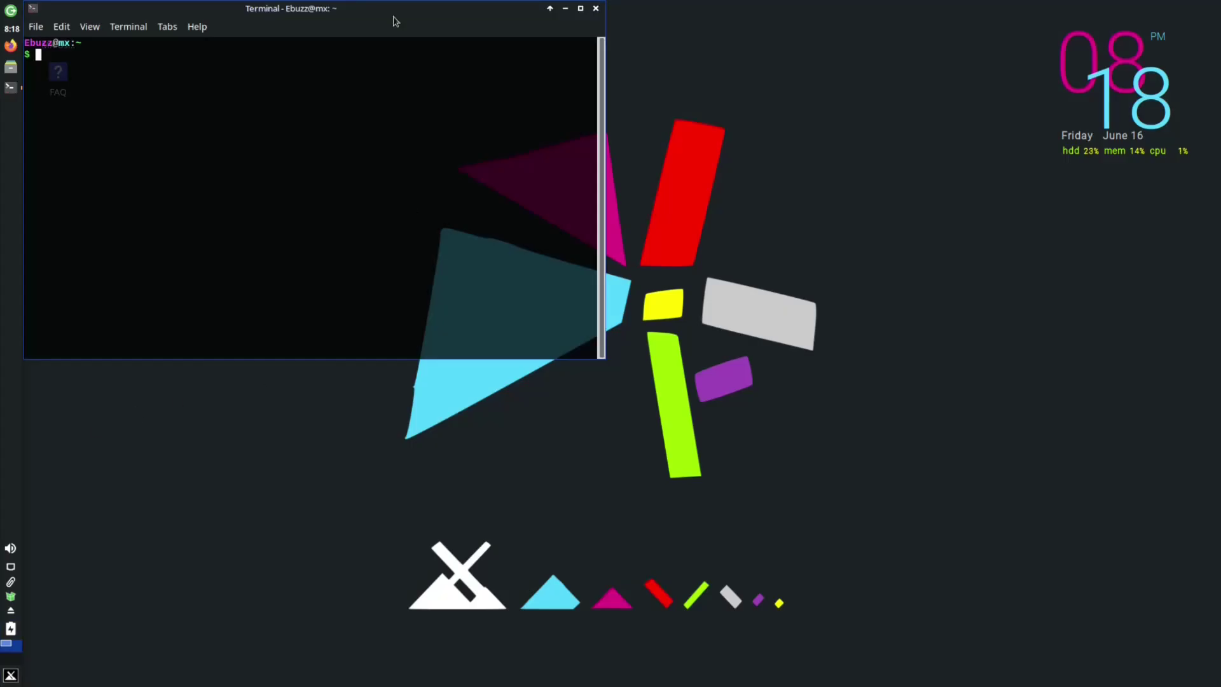
# Run 'sudo apt install gimp', authenticate, confirm with y, then close the terminal.
pyautogui.moveTo(358, 11); pyautogui.dragTo(686, 188)
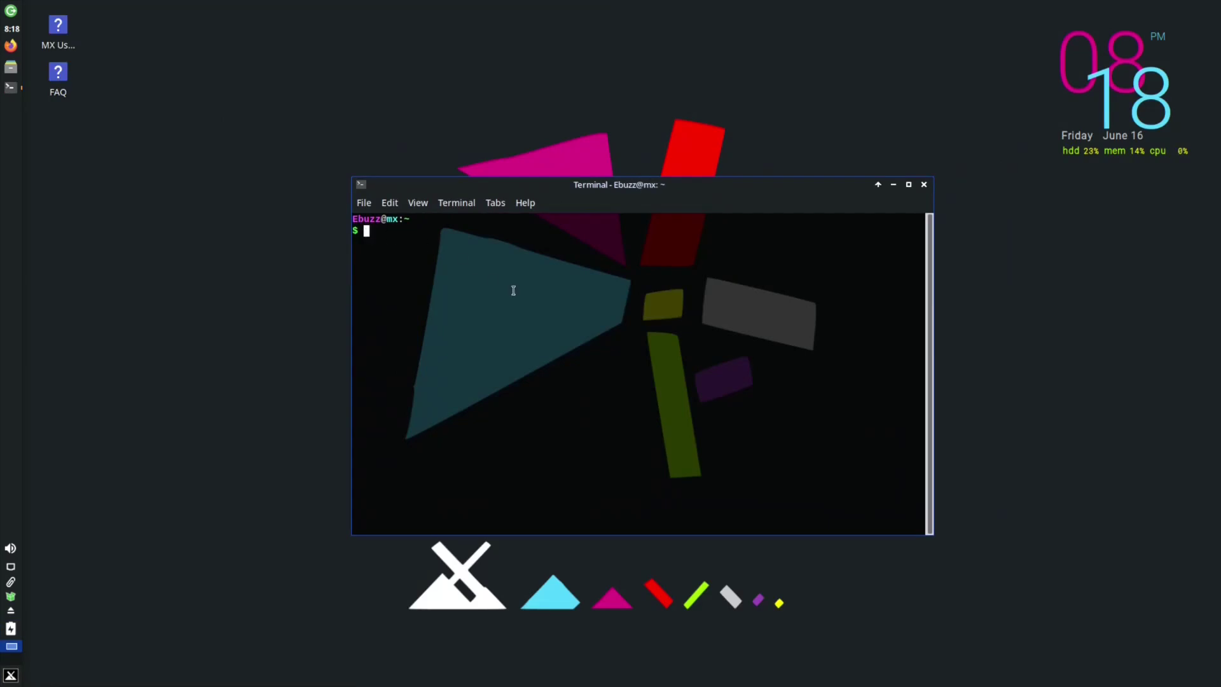
pyautogui.write('sudo apt install gimp')
pyautogui.press('Return')
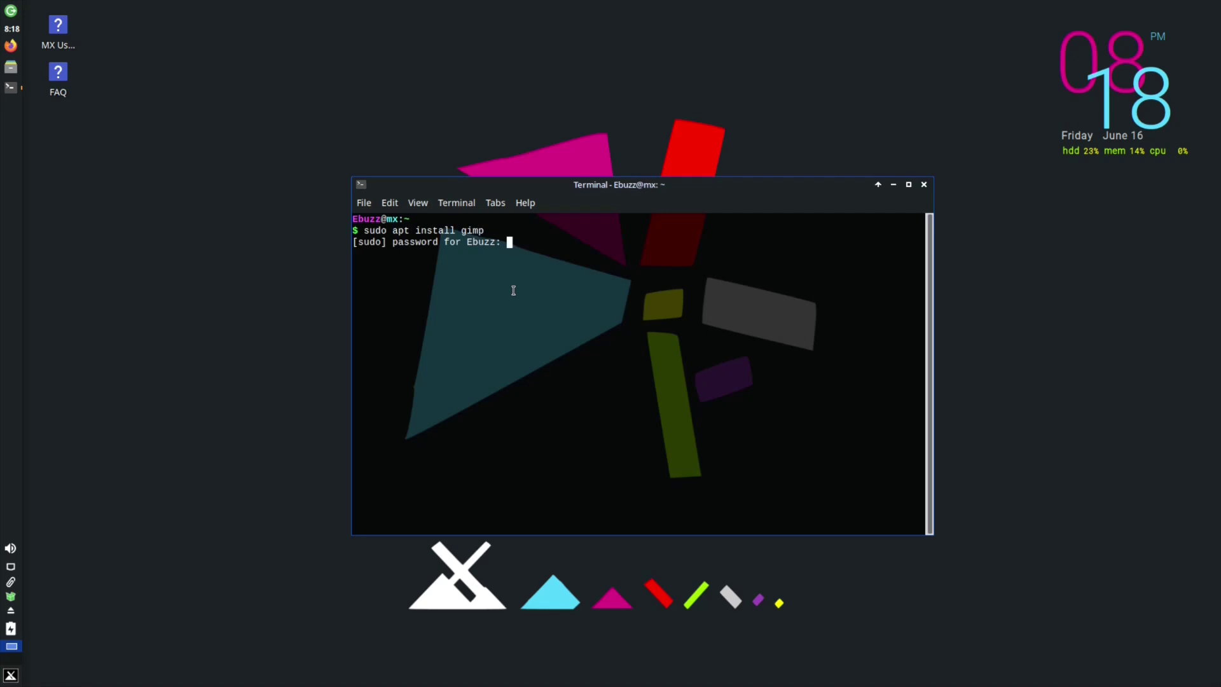
pyautogui.press('Return')
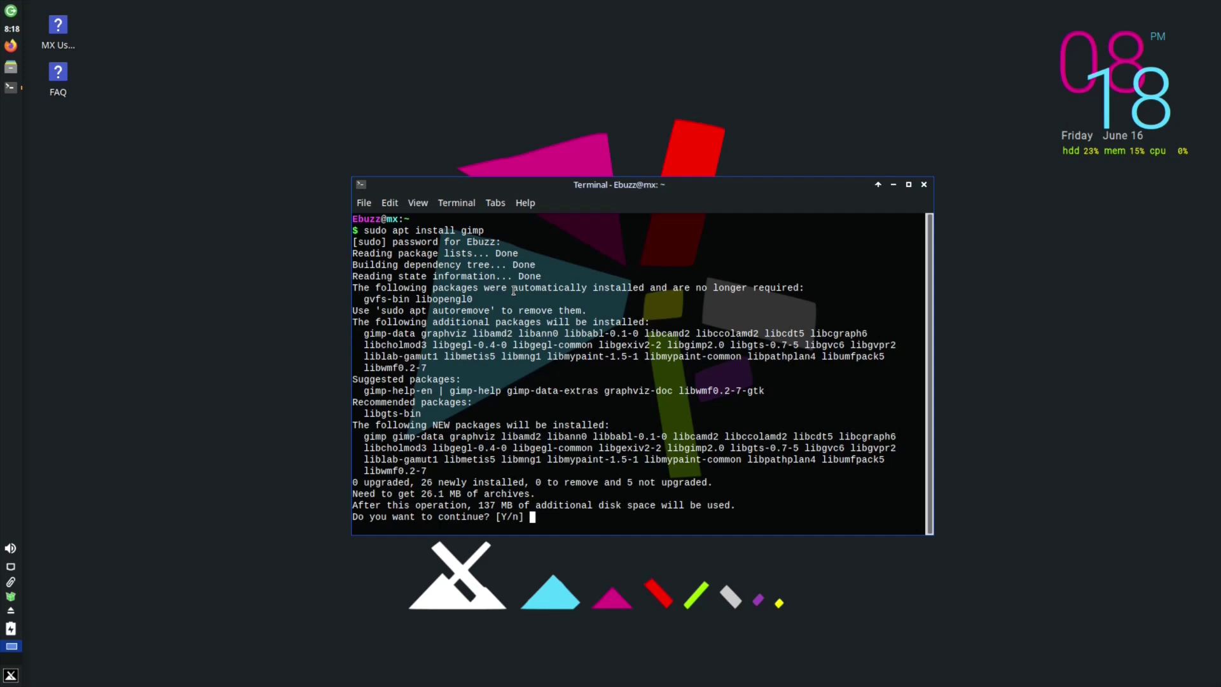
pyautogui.write('y')
pyautogui.press('Return')
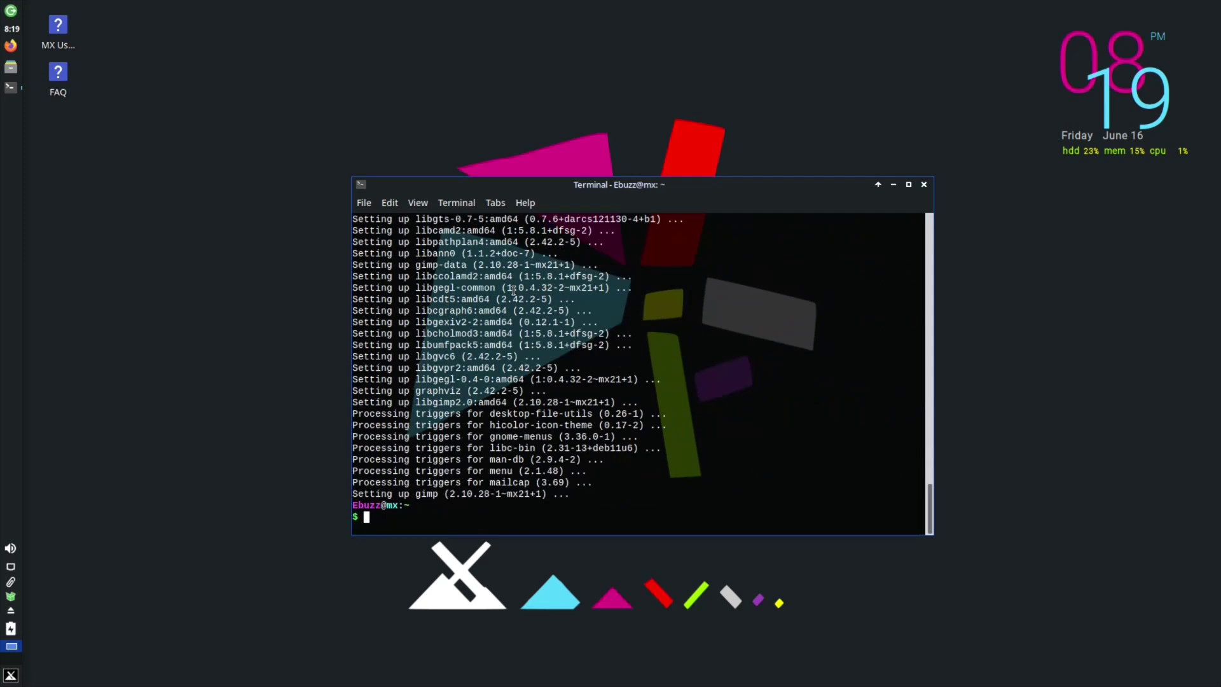
pyautogui.click(924, 185)
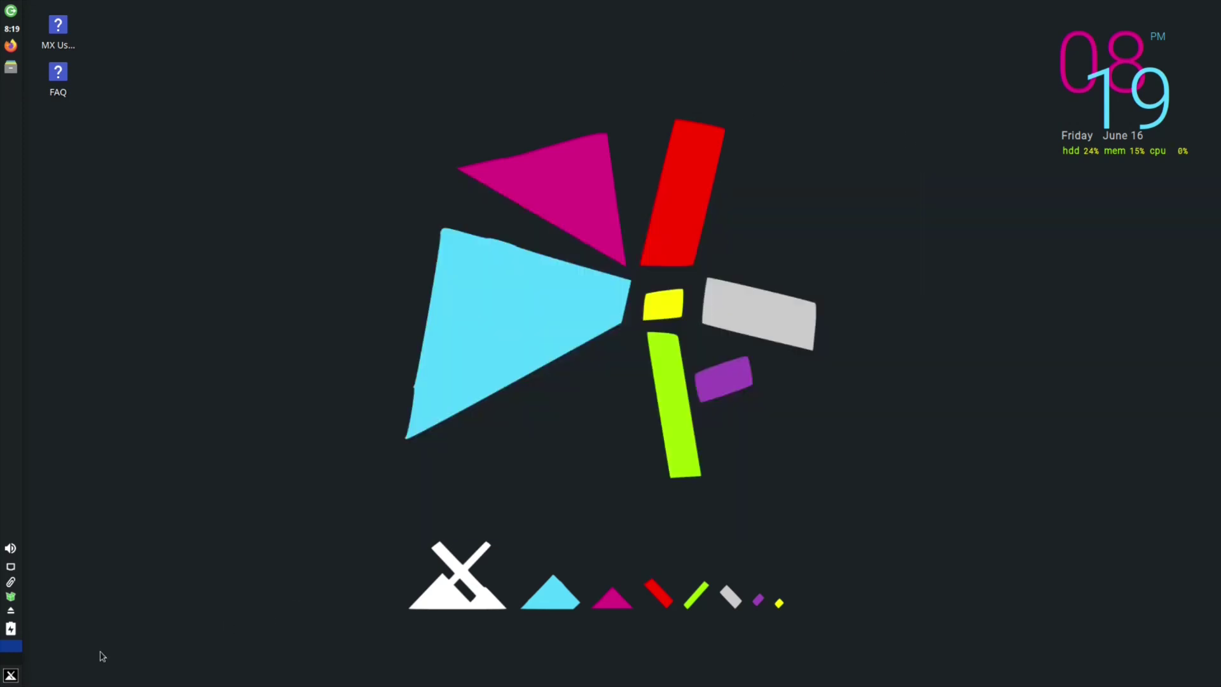
pyautogui.click(11, 675)
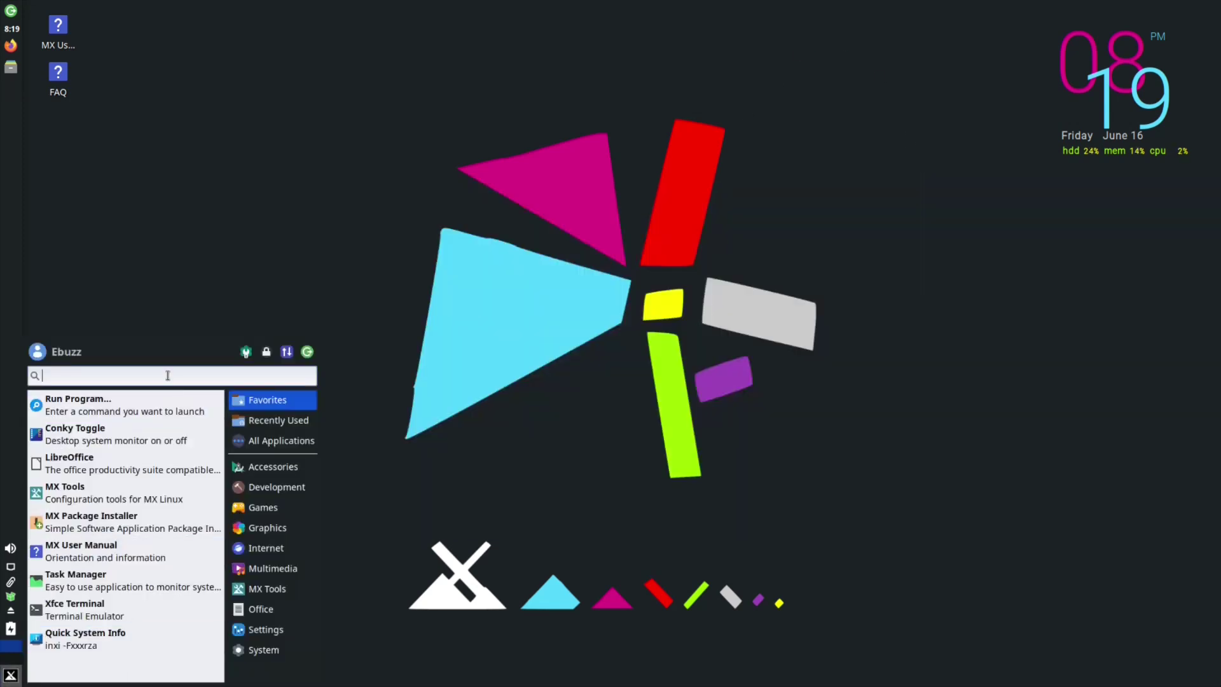
pyautogui.write('gimp')
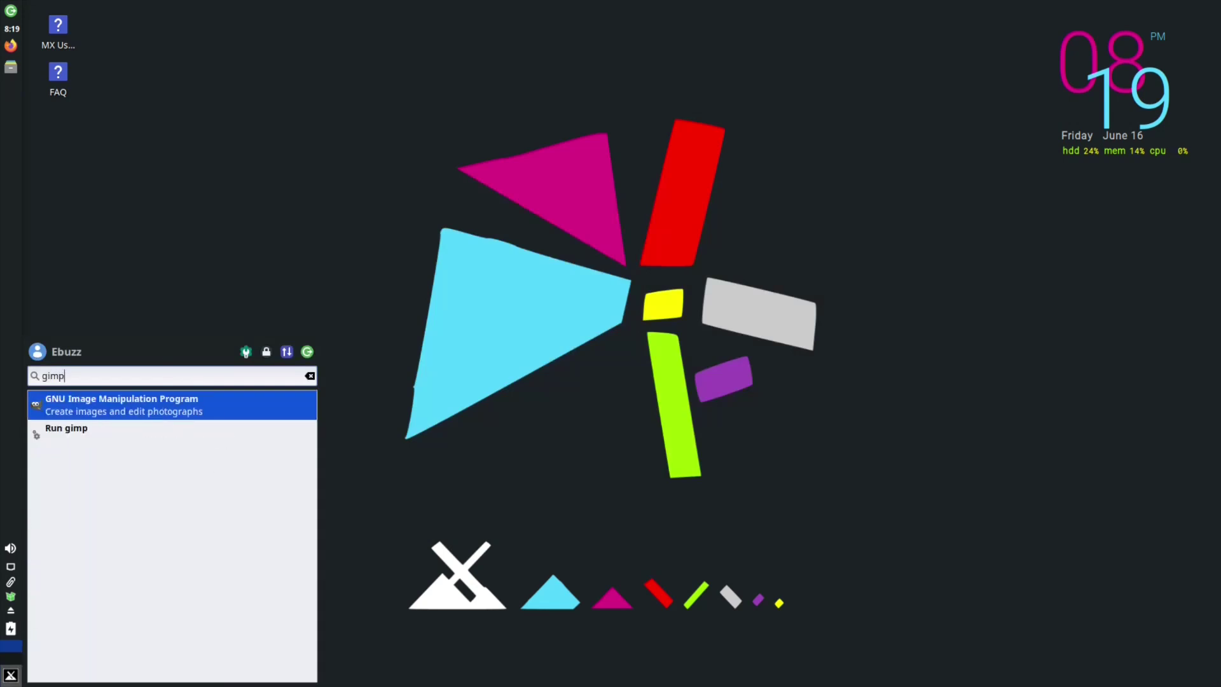
pyautogui.click(153, 405)
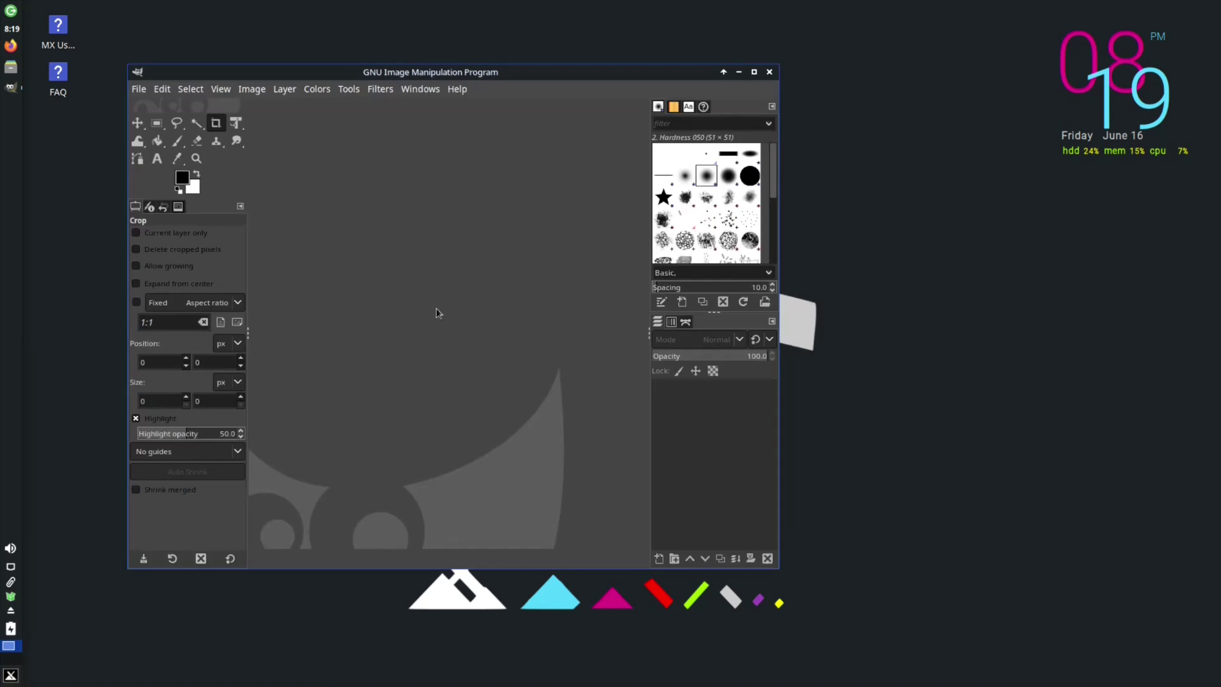
pyautogui.click(755, 73)
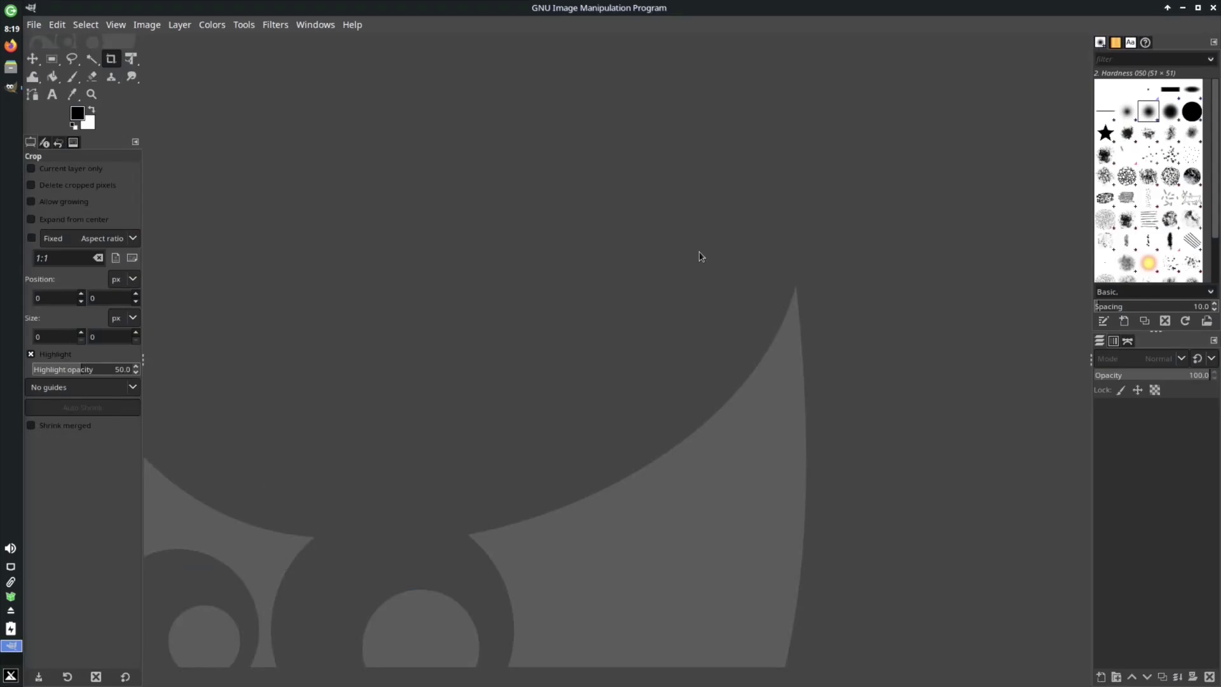
pyautogui.click(1213, 9)
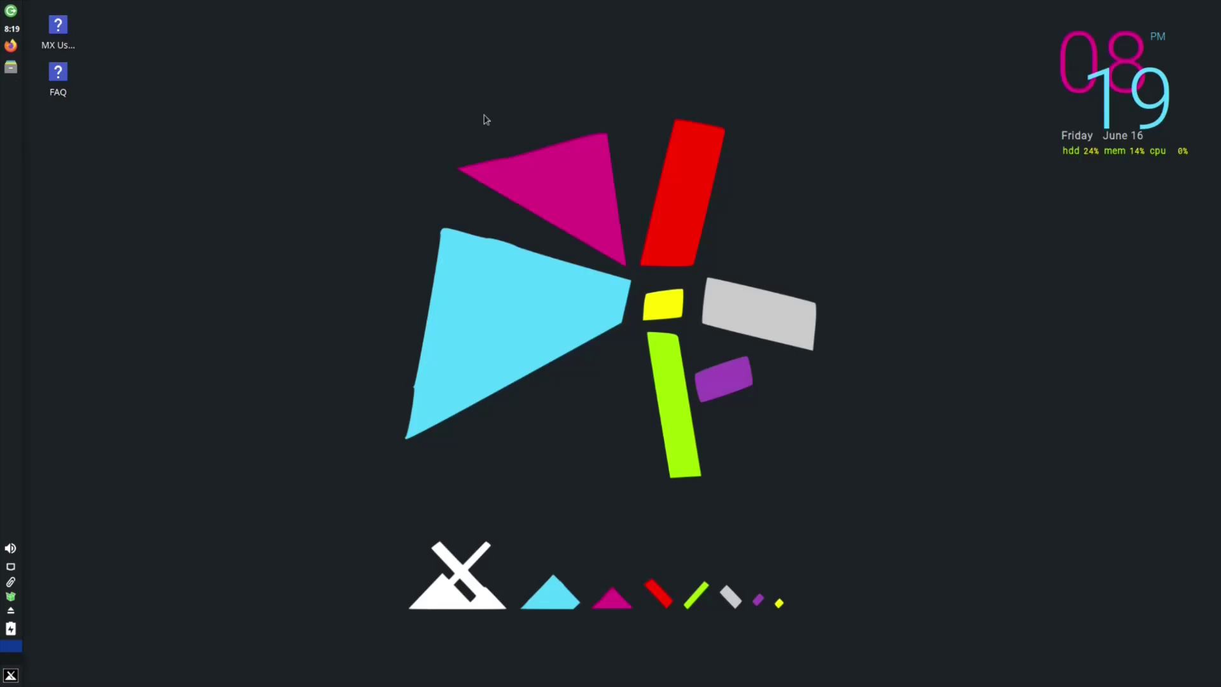
# Browse the desktop right-click Applications menu, then search 'mx tools' in the Whisker menu.
pyautogui.rightClick(461, 103)
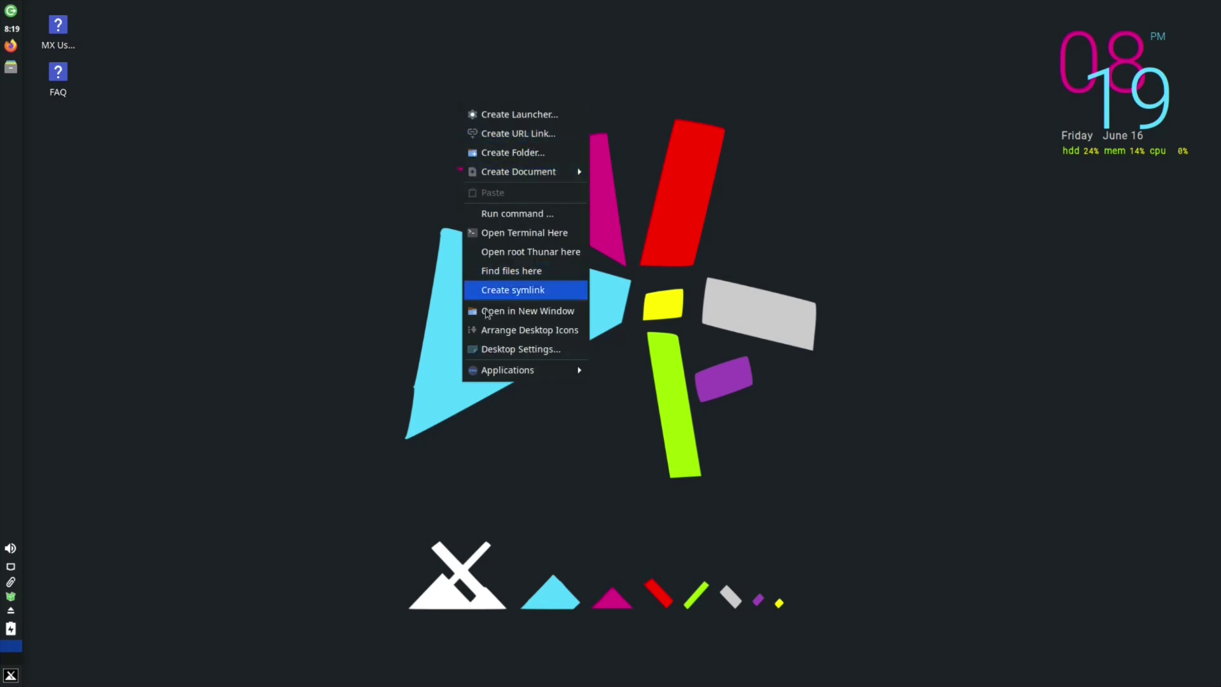
pyautogui.moveTo(499, 376)
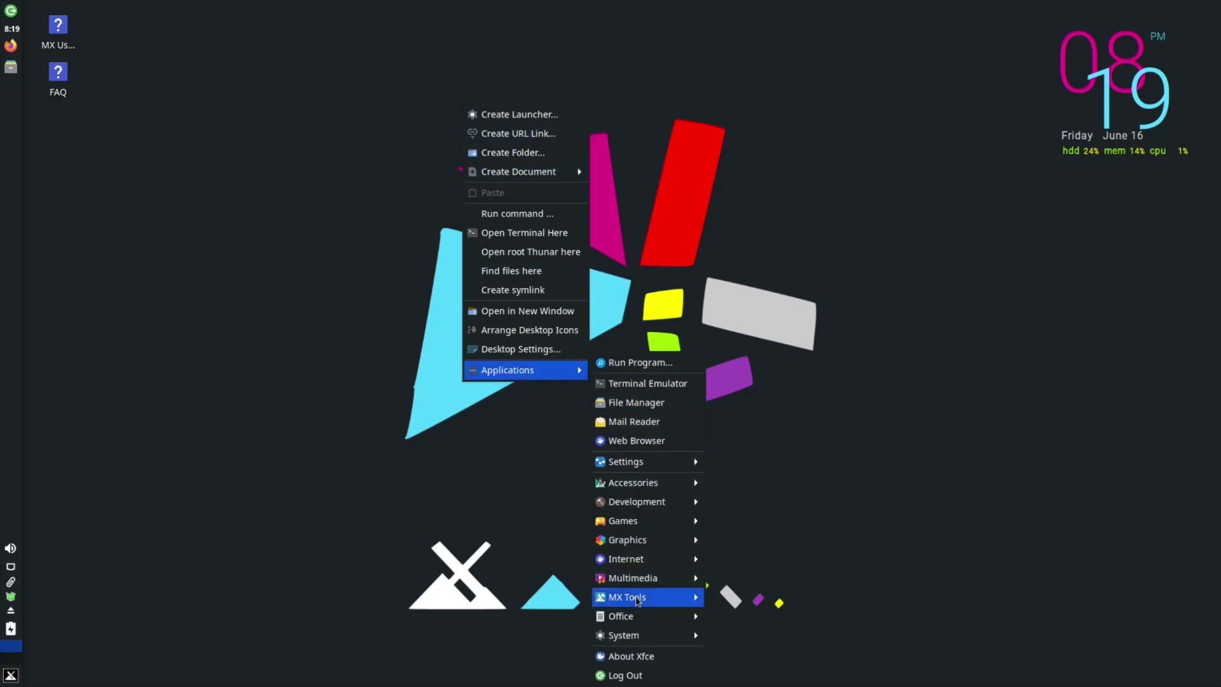
pyautogui.click(255, 418)
pyautogui.click(11, 675)
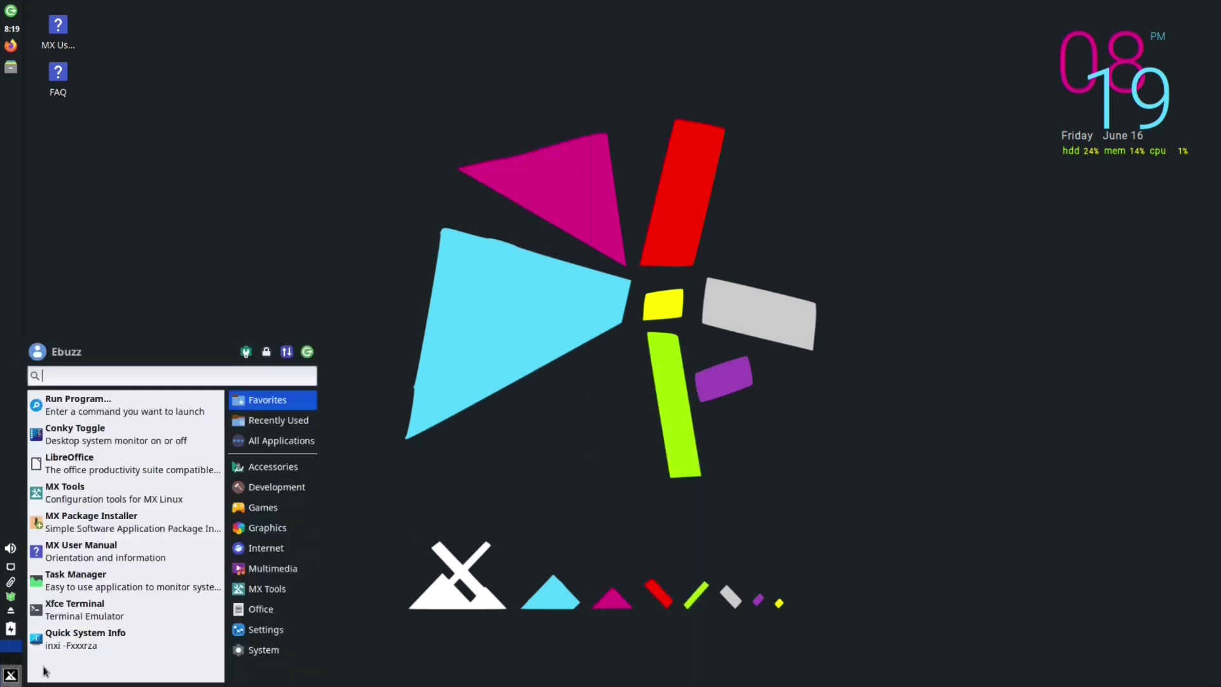
pyautogui.click(375, 128)
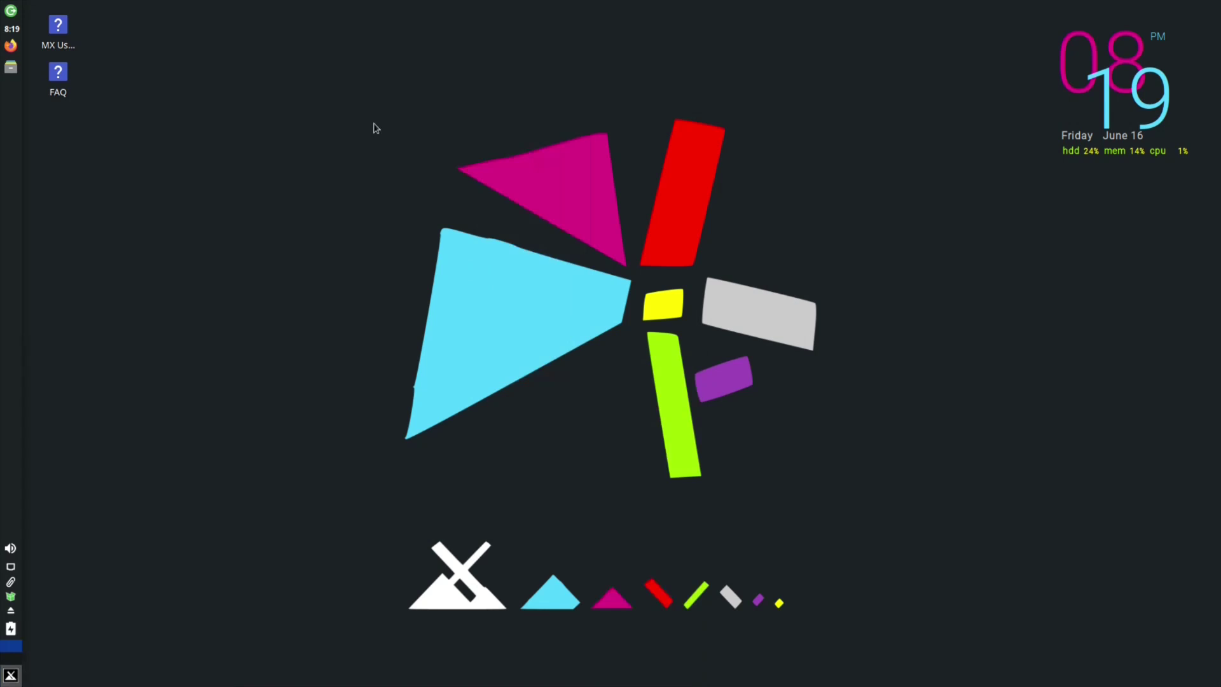
pyautogui.rightClick(512, 93)
pyautogui.moveTo(572, 356)
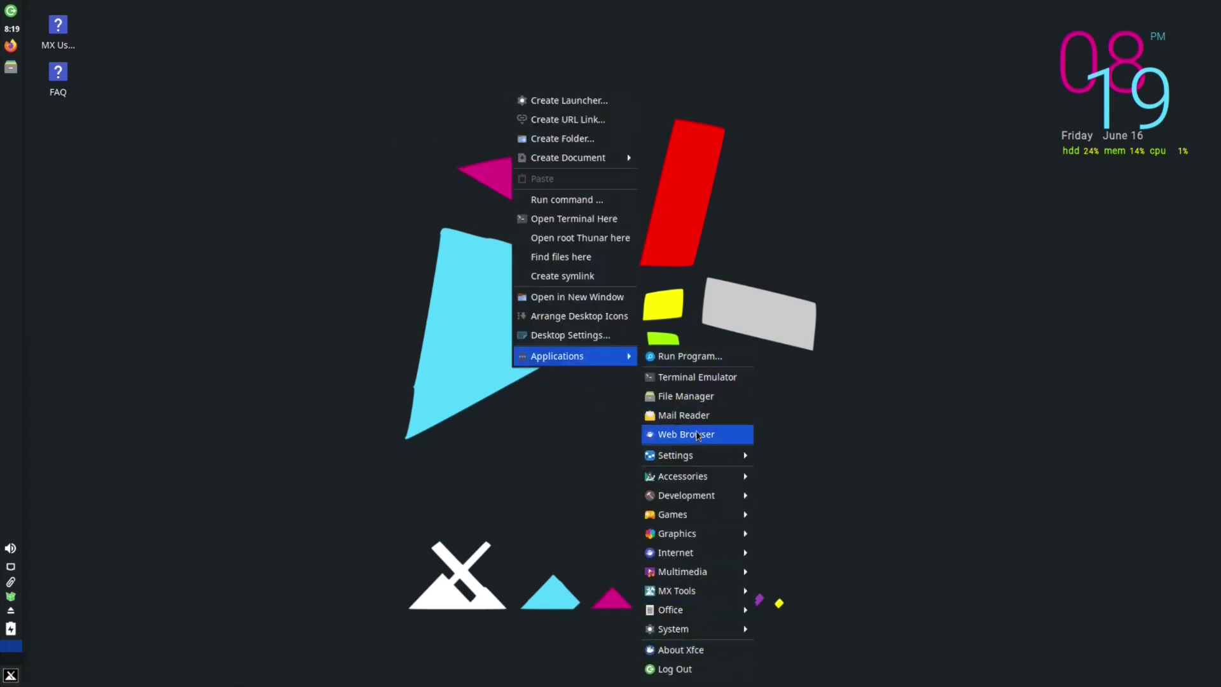
pyautogui.click(882, 373)
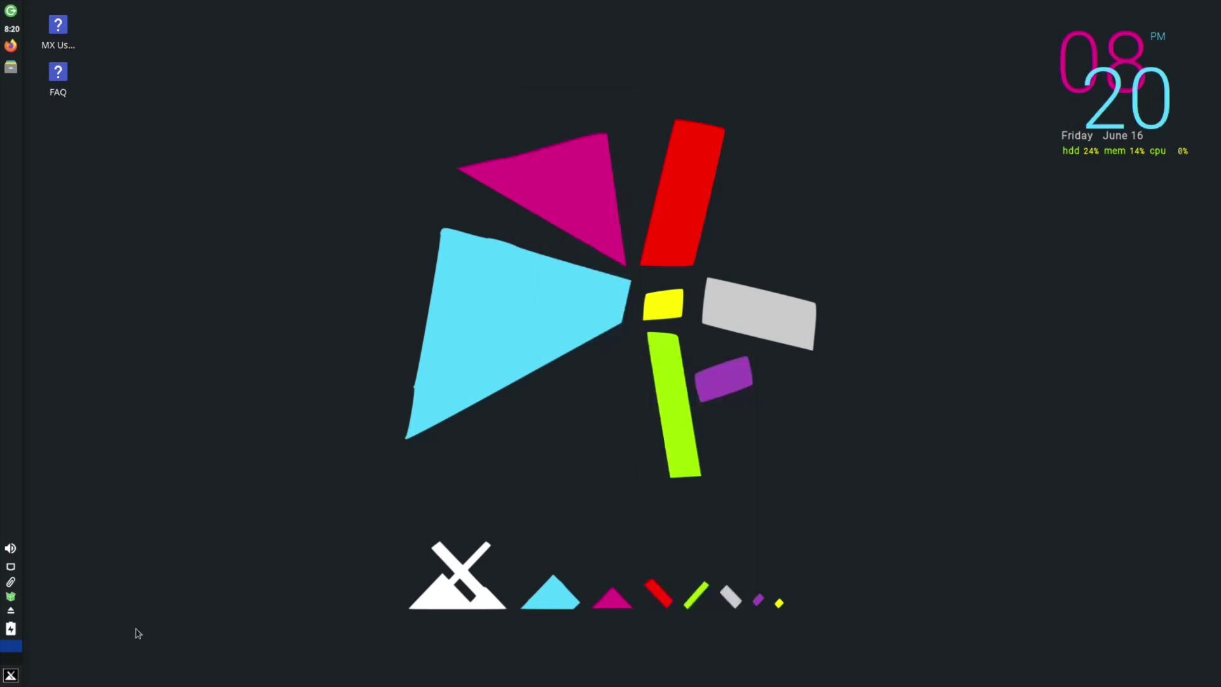
pyautogui.click(11, 675)
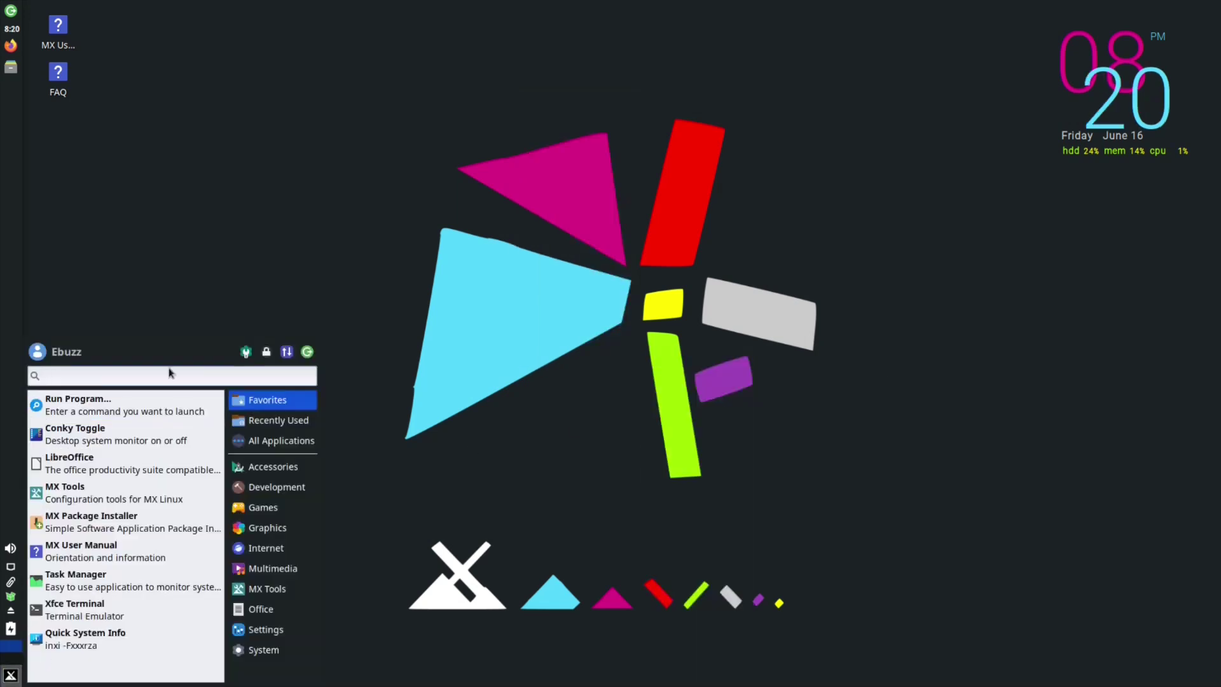
pyautogui.write('mx tools')
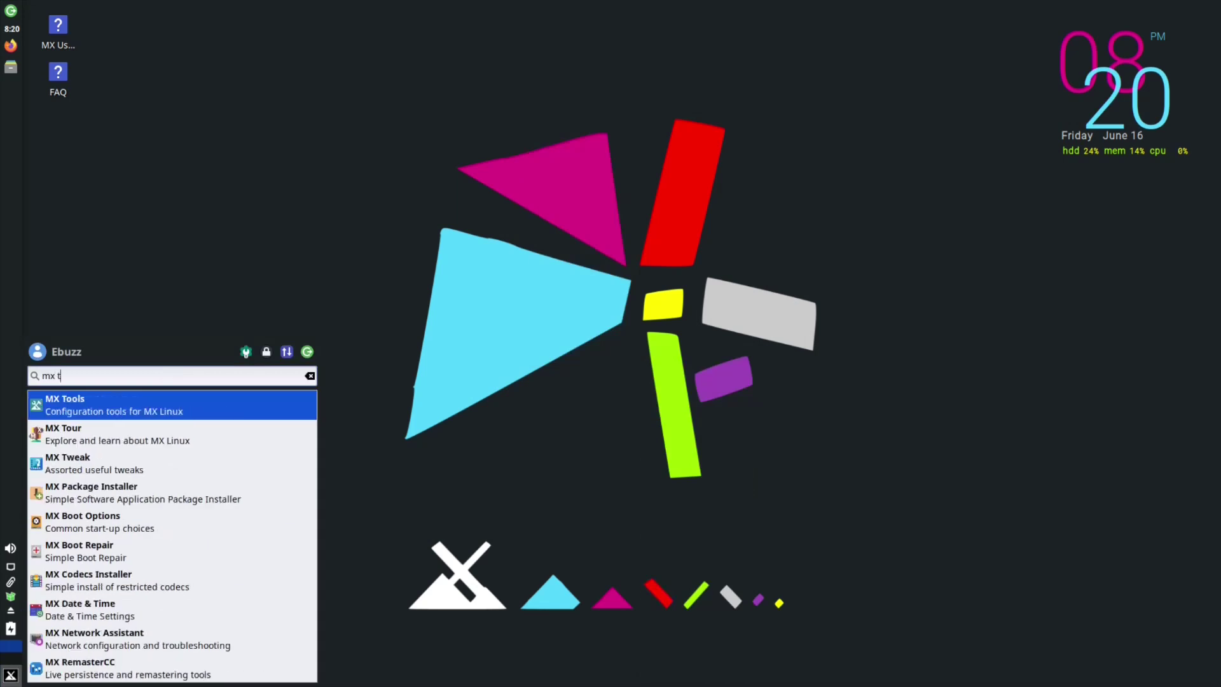
# Launch MX Tools, scroll through its tool categories, then close it.
pyautogui.click(123, 410)
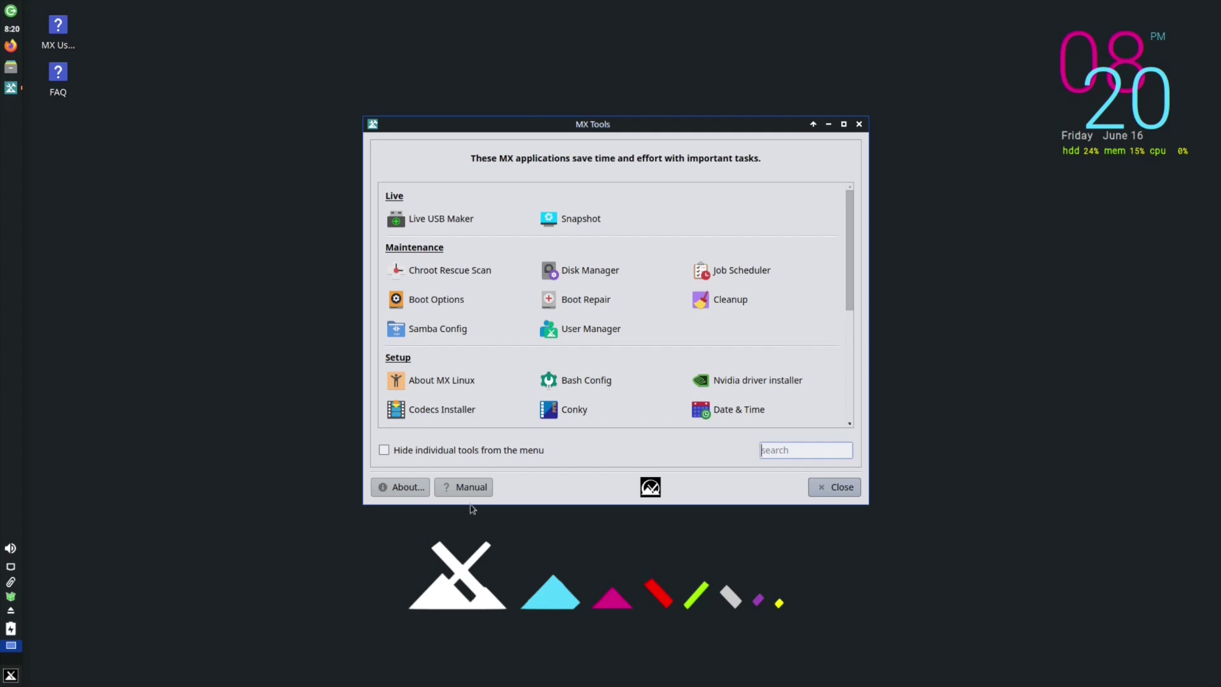
pyautogui.scroll(-5, 578, 368)
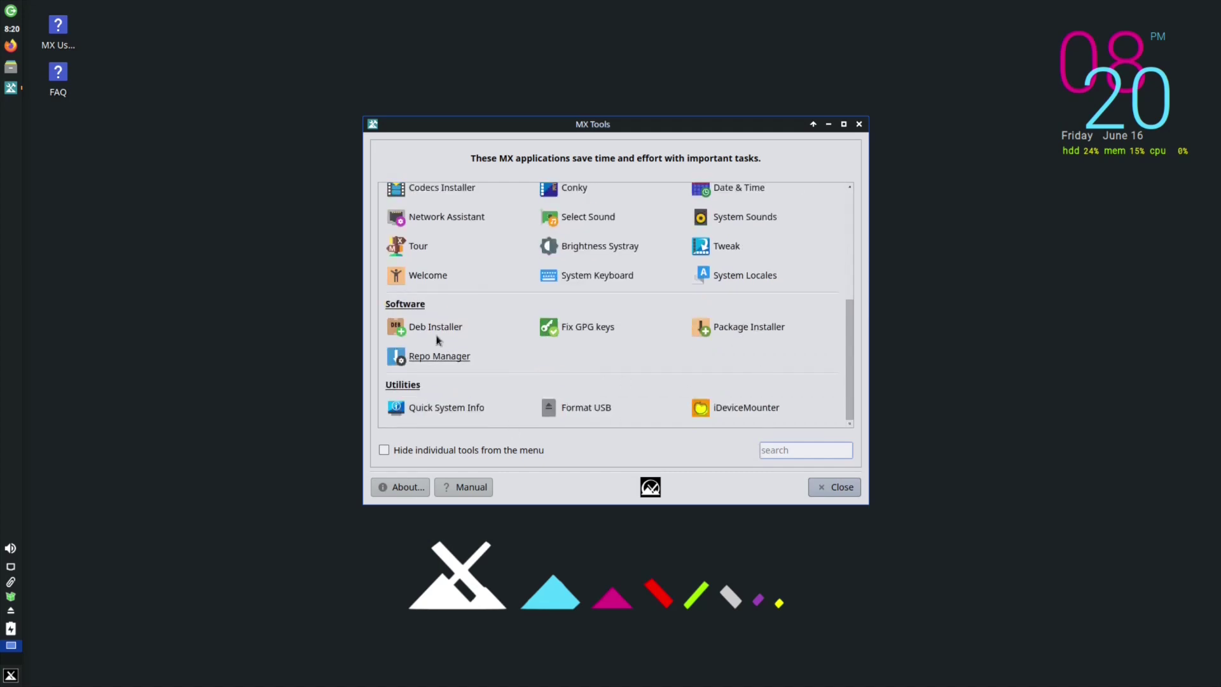
pyautogui.scroll(5, 555, 394)
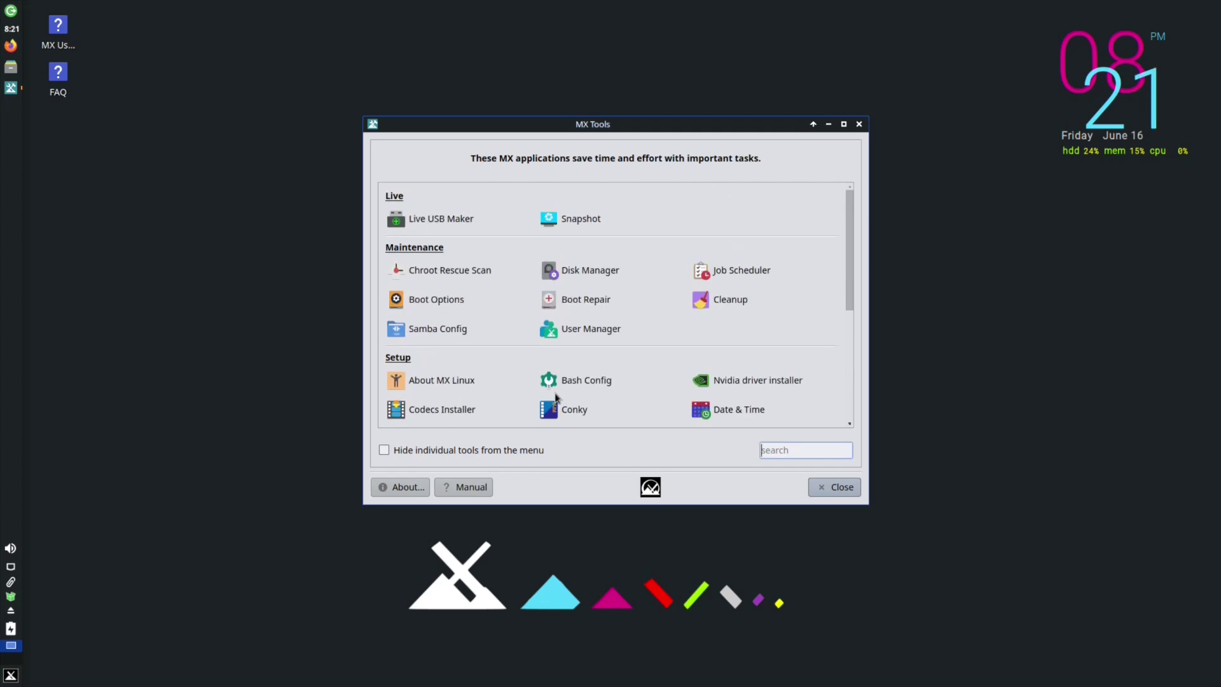
pyautogui.click(859, 125)
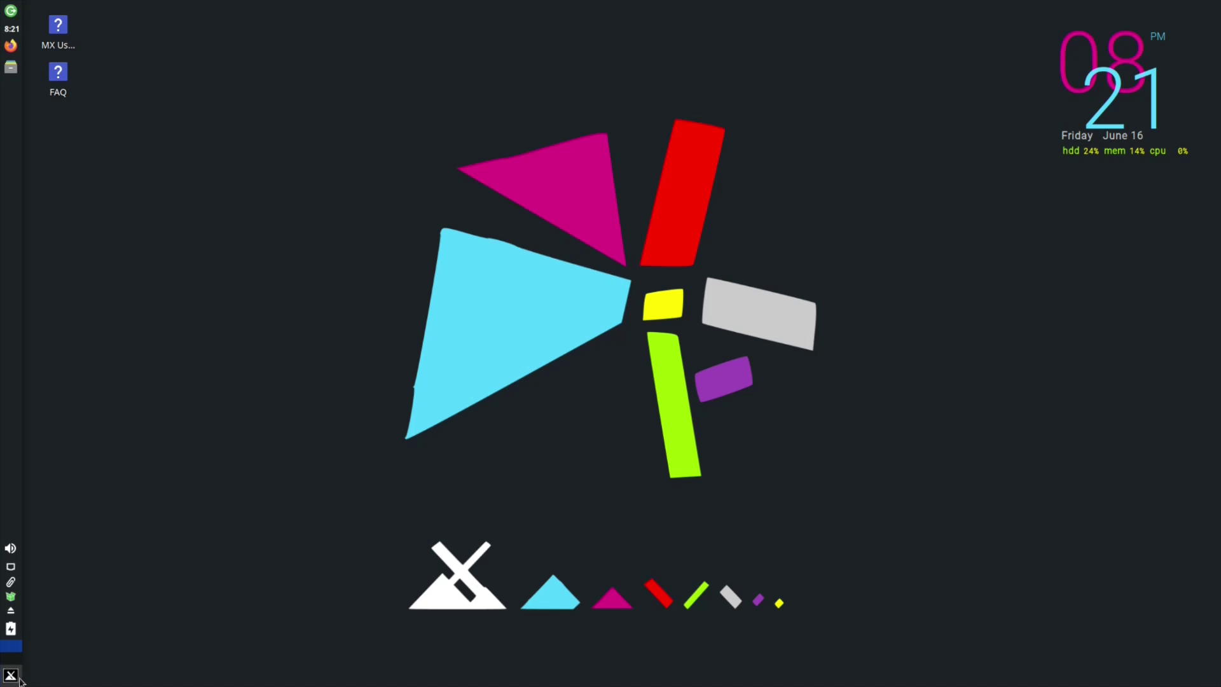
# Open Xfce Terminal from the Whisker menu and run 'sudo apt install flatpak' with the sudo password.
pyautogui.click(11, 675)
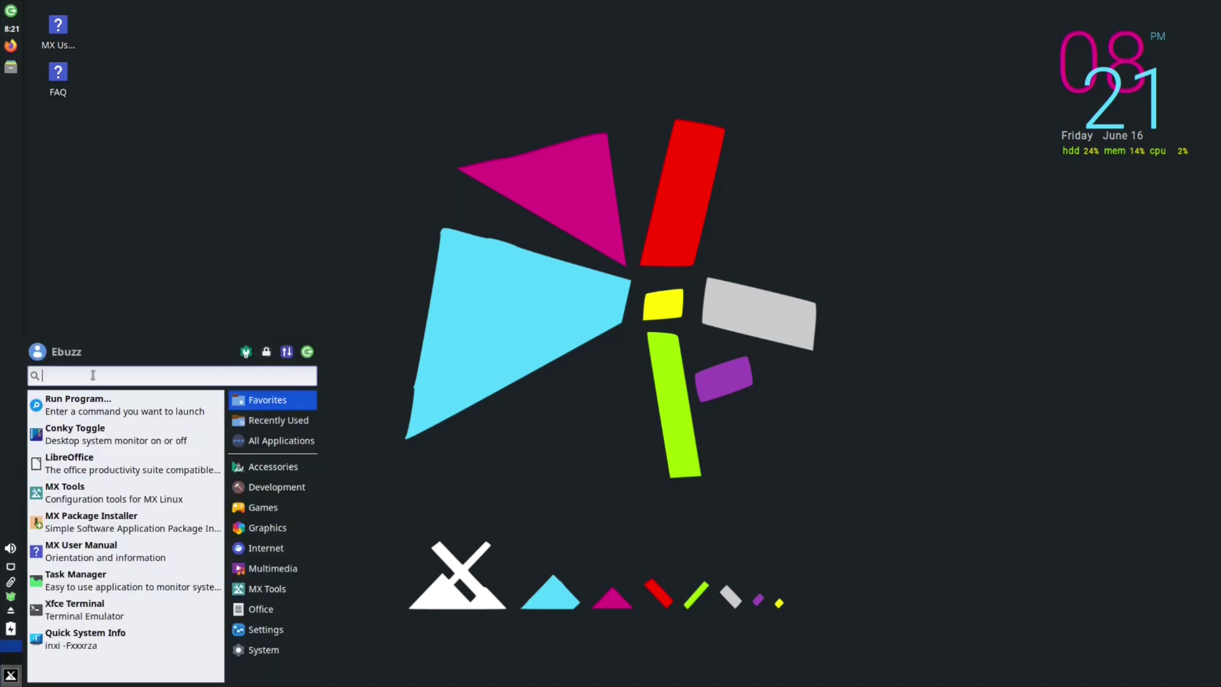
pyautogui.write('sudo')
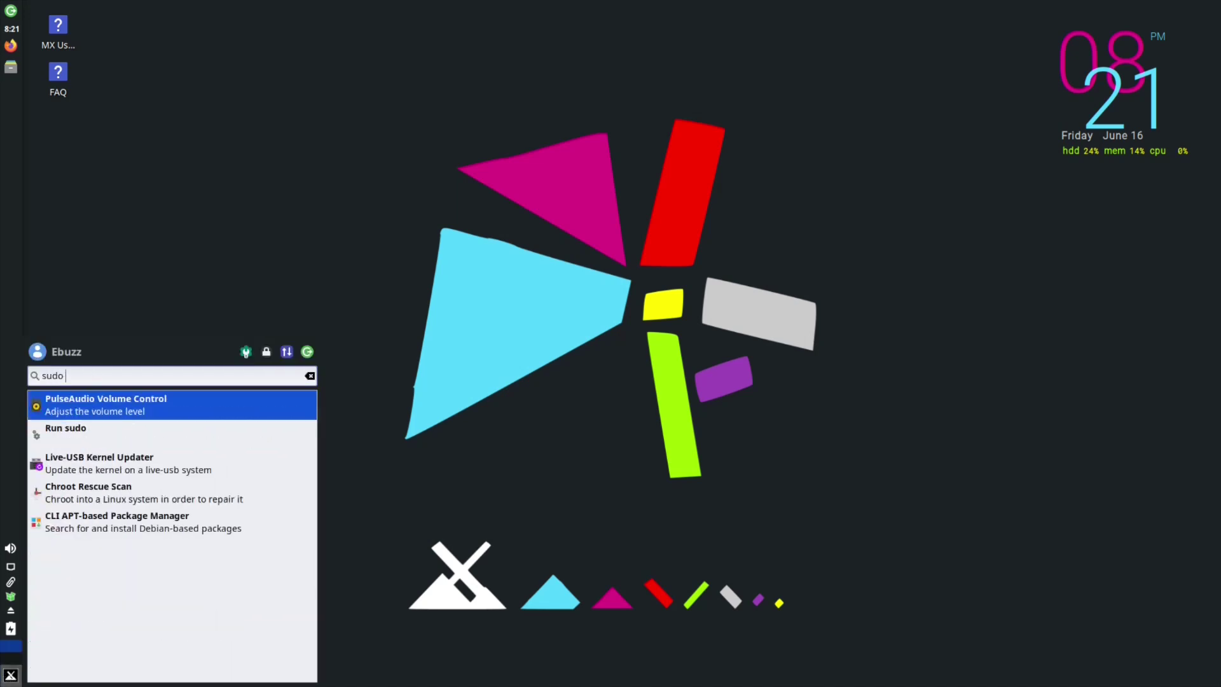
pyautogui.press('BackSpace')
pyautogui.press('BackSpace')
pyautogui.press('BackSpace')
pyautogui.press('BackSpace')
pyautogui.press('BackSpace')
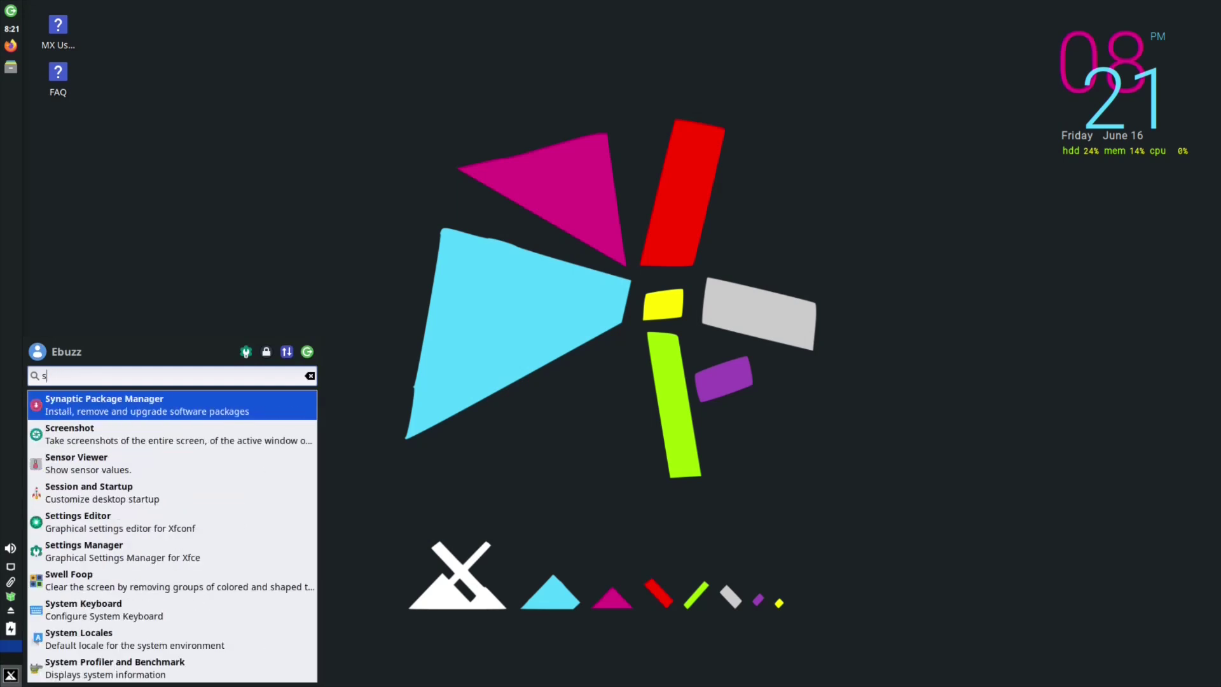
pyautogui.write('terminal')
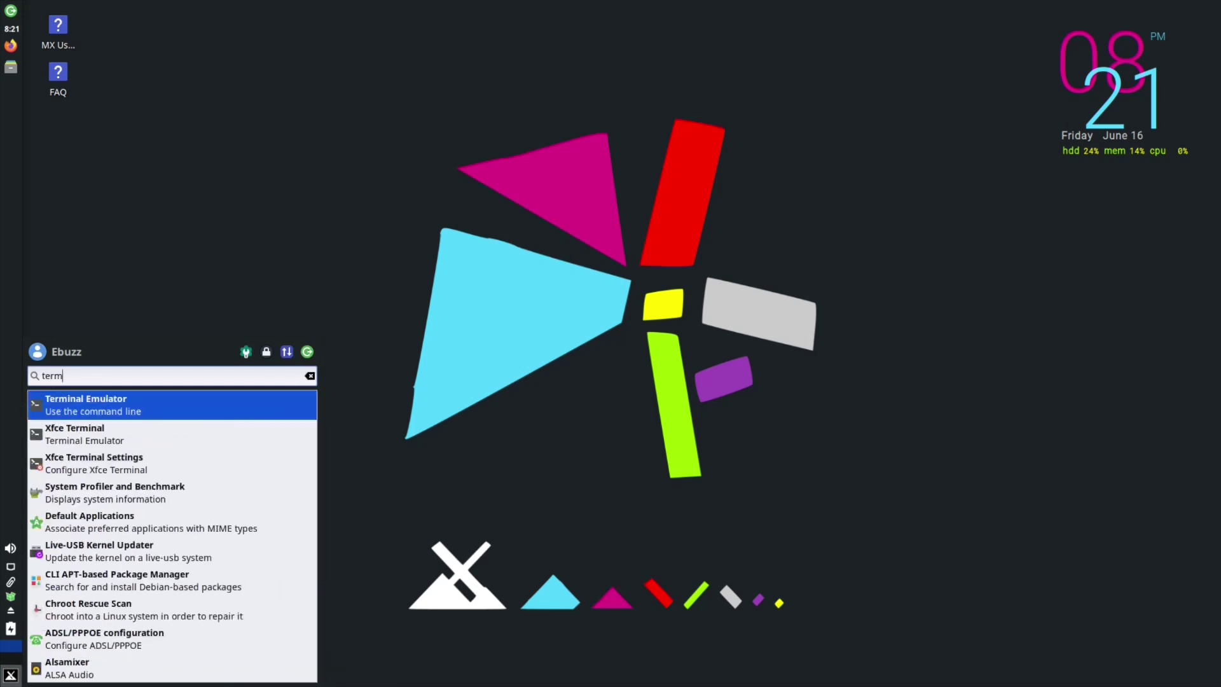
pyautogui.click(76, 436)
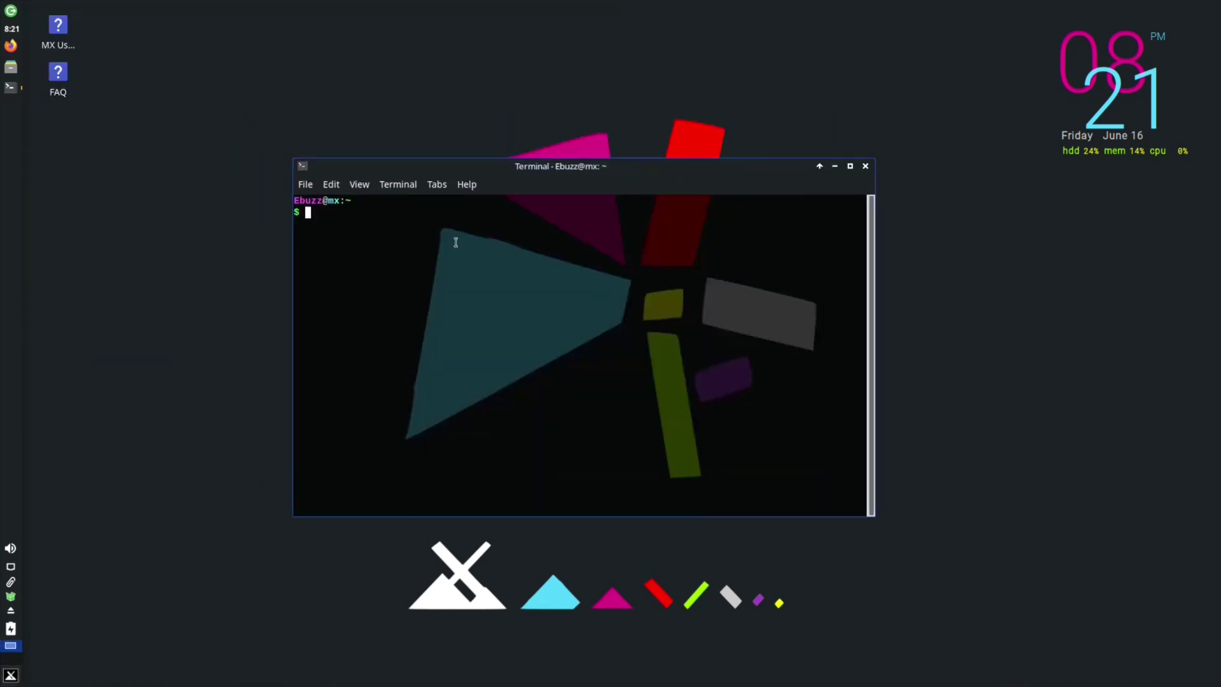
pyautogui.write('sudo apt install flatpak')
pyautogui.press('Return')
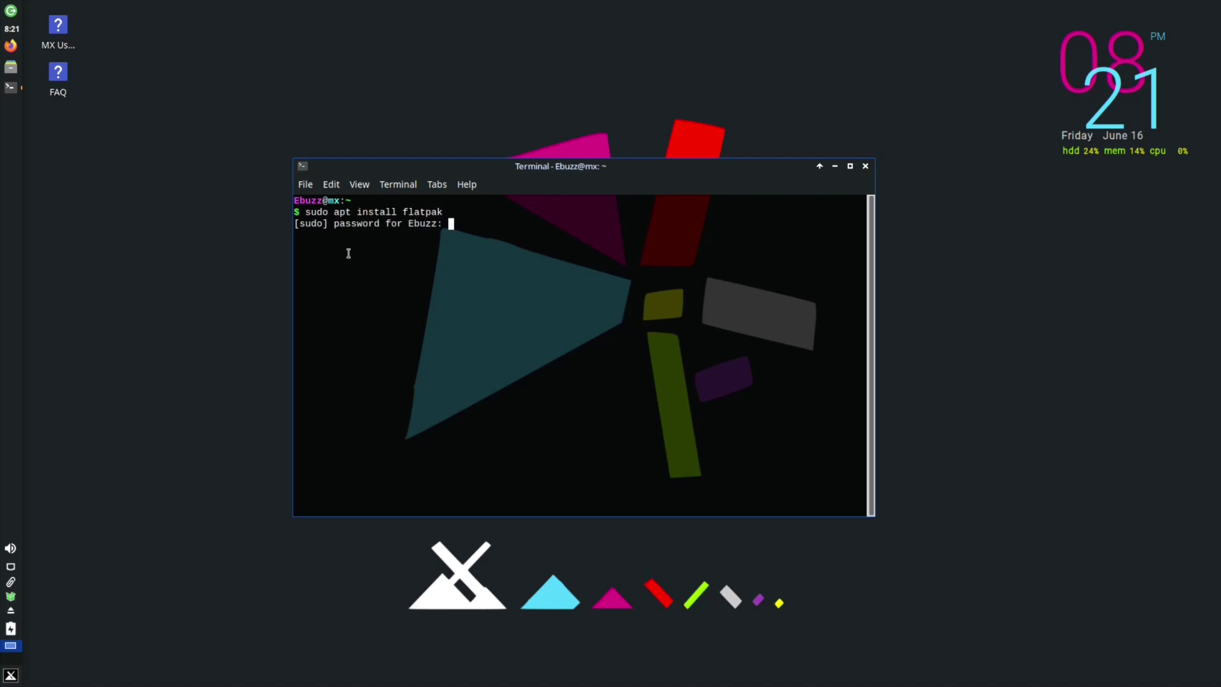
pyautogui.press('Return')
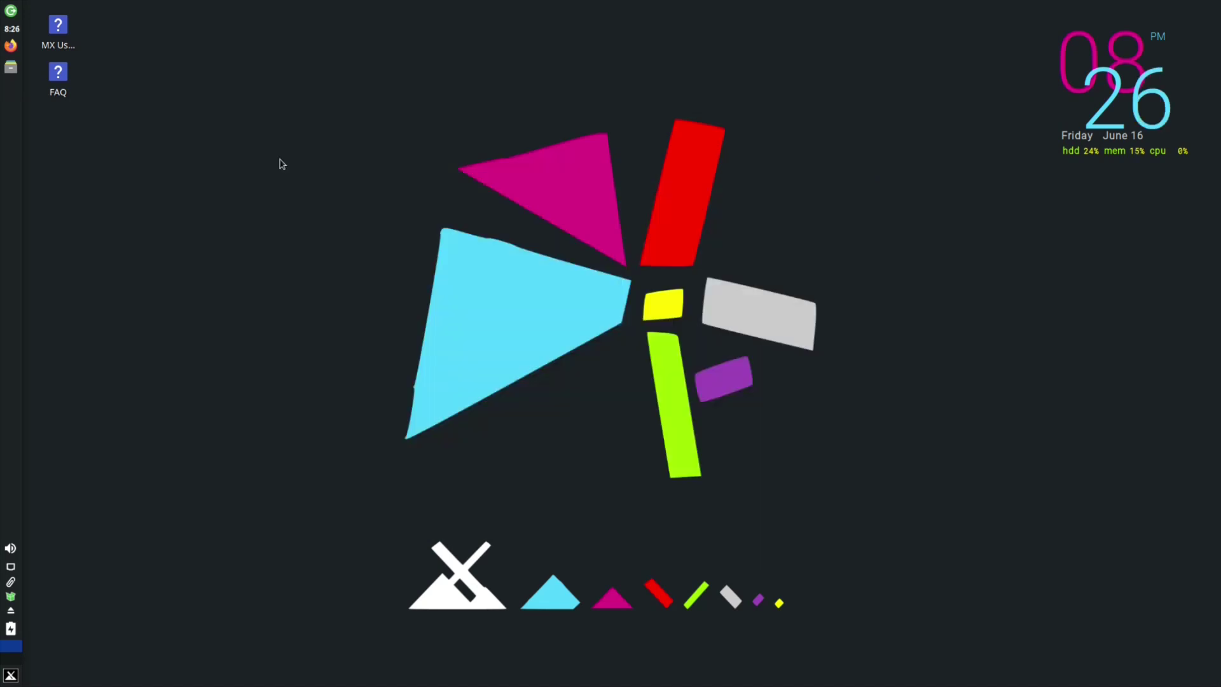
# Launch MX Package Installer with the admin password and switch to the Flatpaks tab.
pyautogui.click(12, 676)
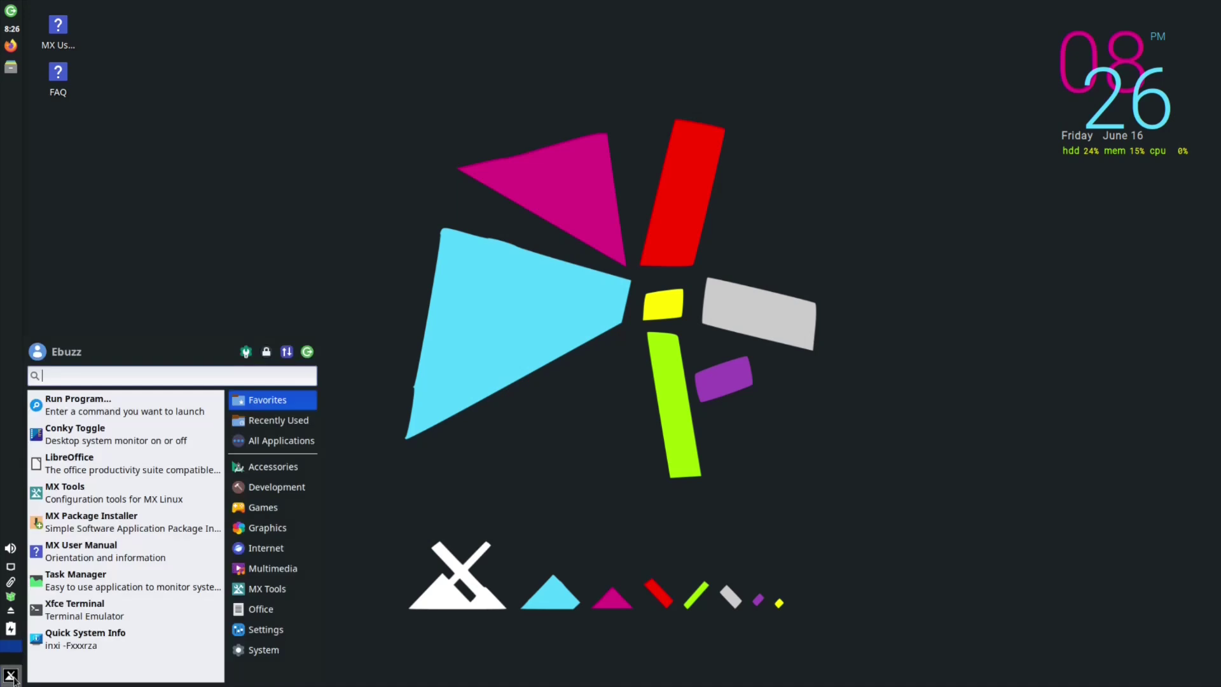
pyautogui.click(97, 536)
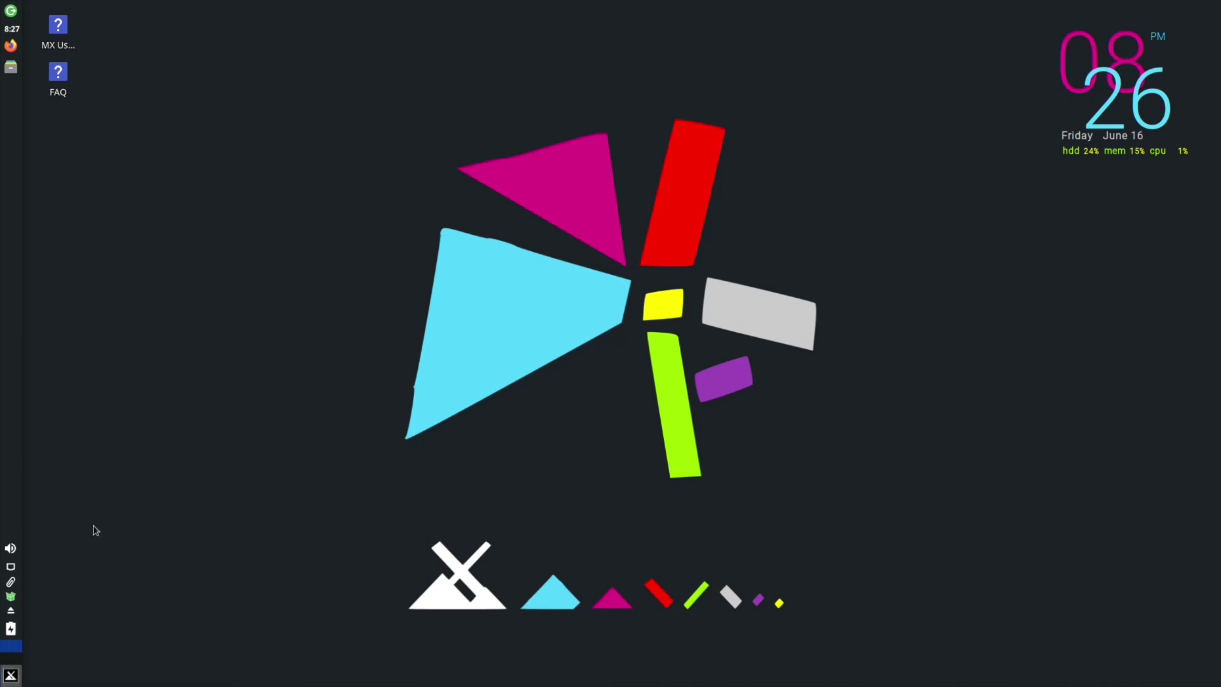
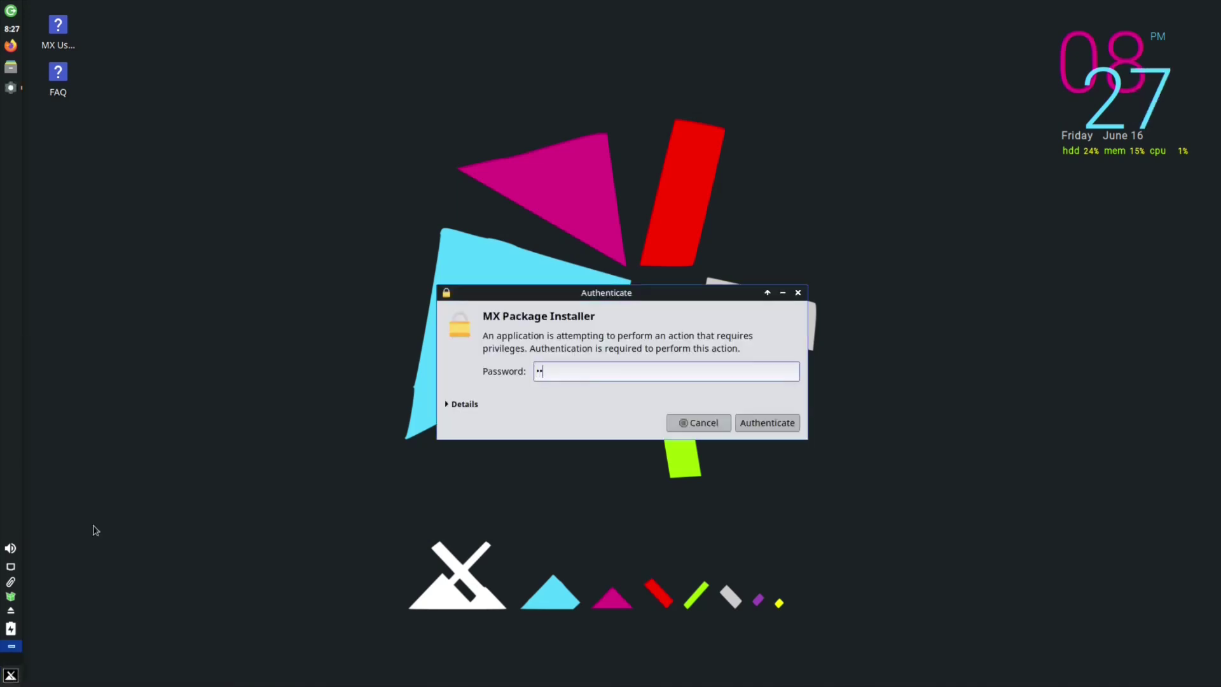
pyautogui.press('Return')
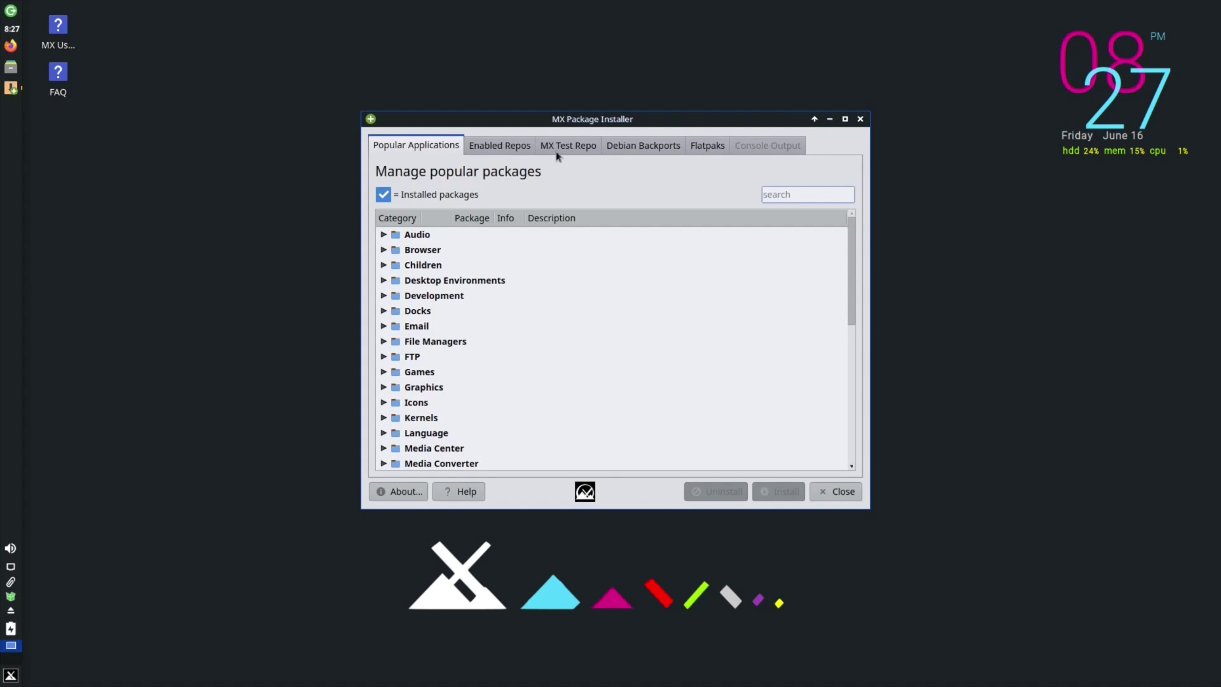
pyautogui.click(711, 147)
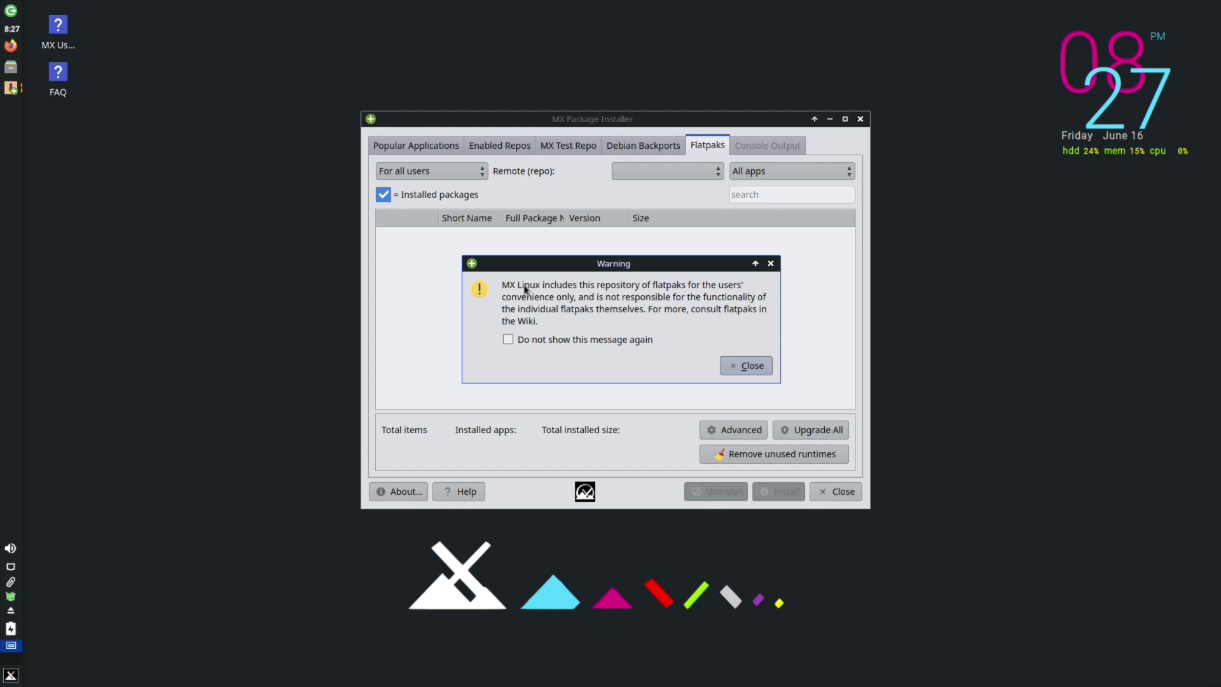
# Dismiss the repository warning and authenticate so Flathub loads 2269 flatpaks, then focus the search box.
pyautogui.click(751, 371)
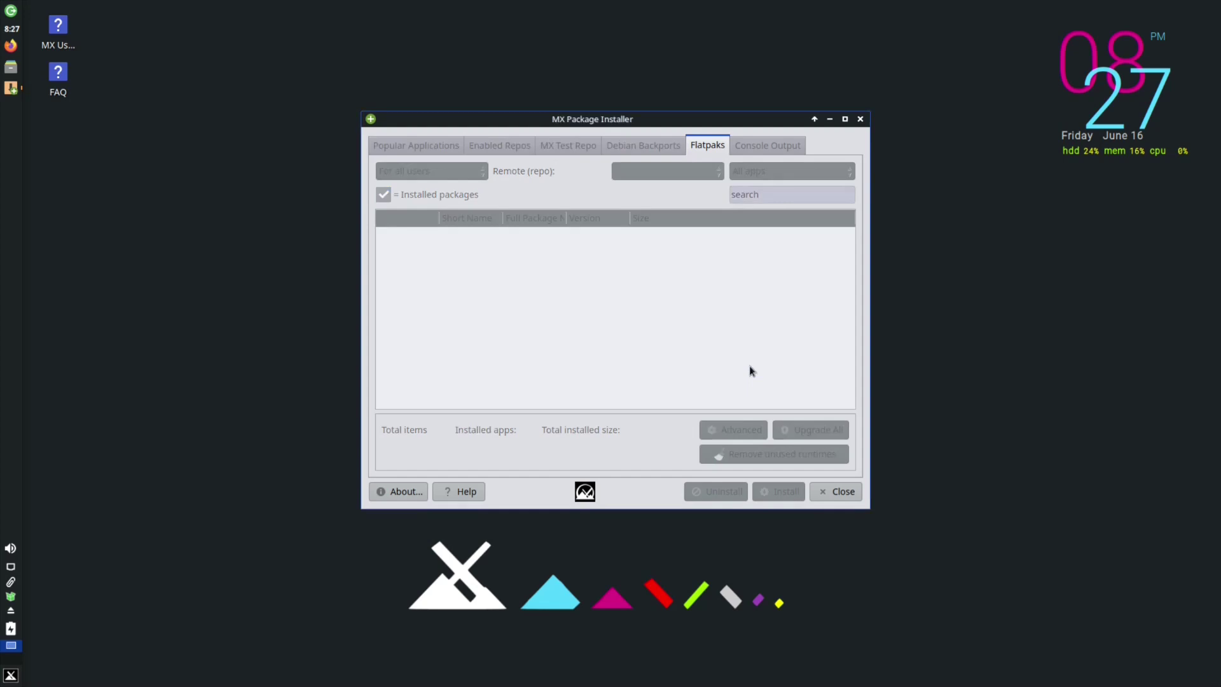
pyautogui.write('****')
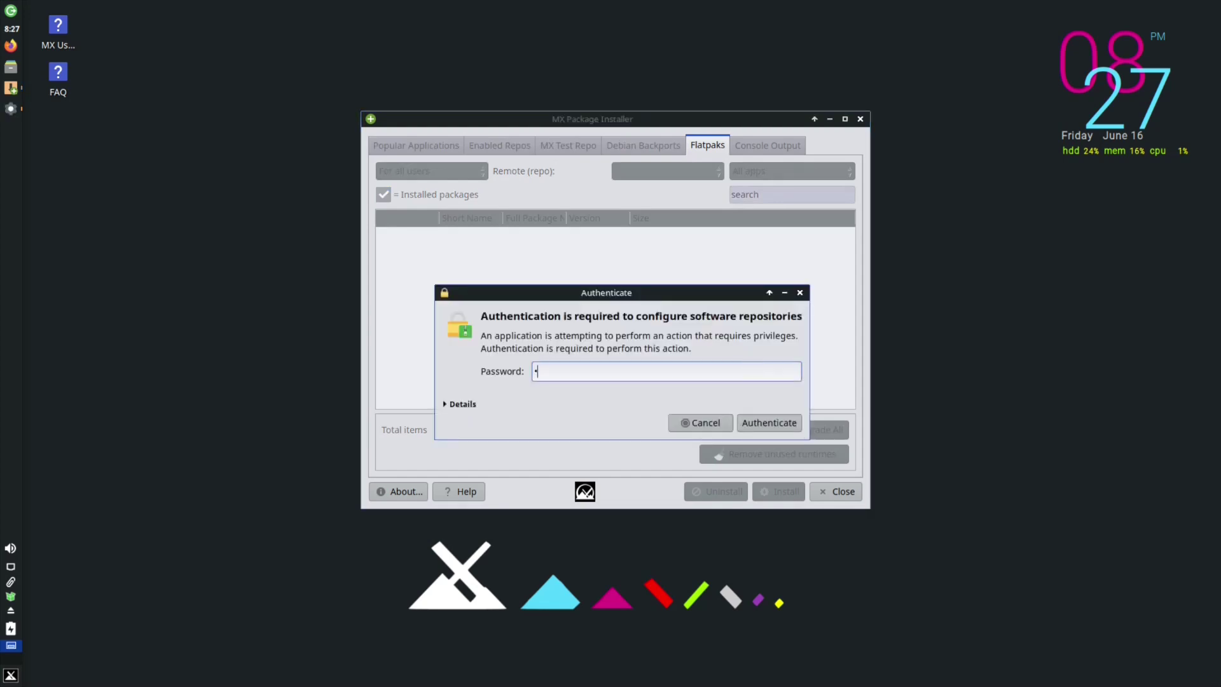
pyautogui.press('Return')
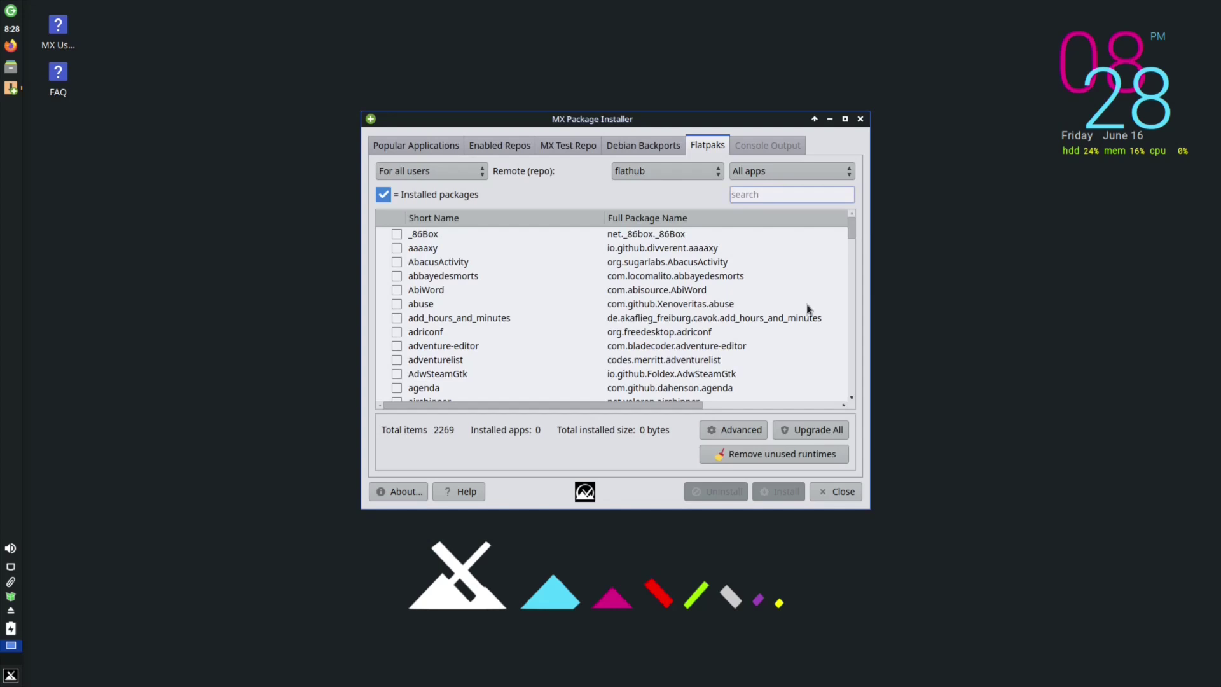
pyautogui.click(781, 195)
# Search the Flatpaks list for kodi, gimp and mailspring in turn, then close the installer.
pyautogui.write('kodi')
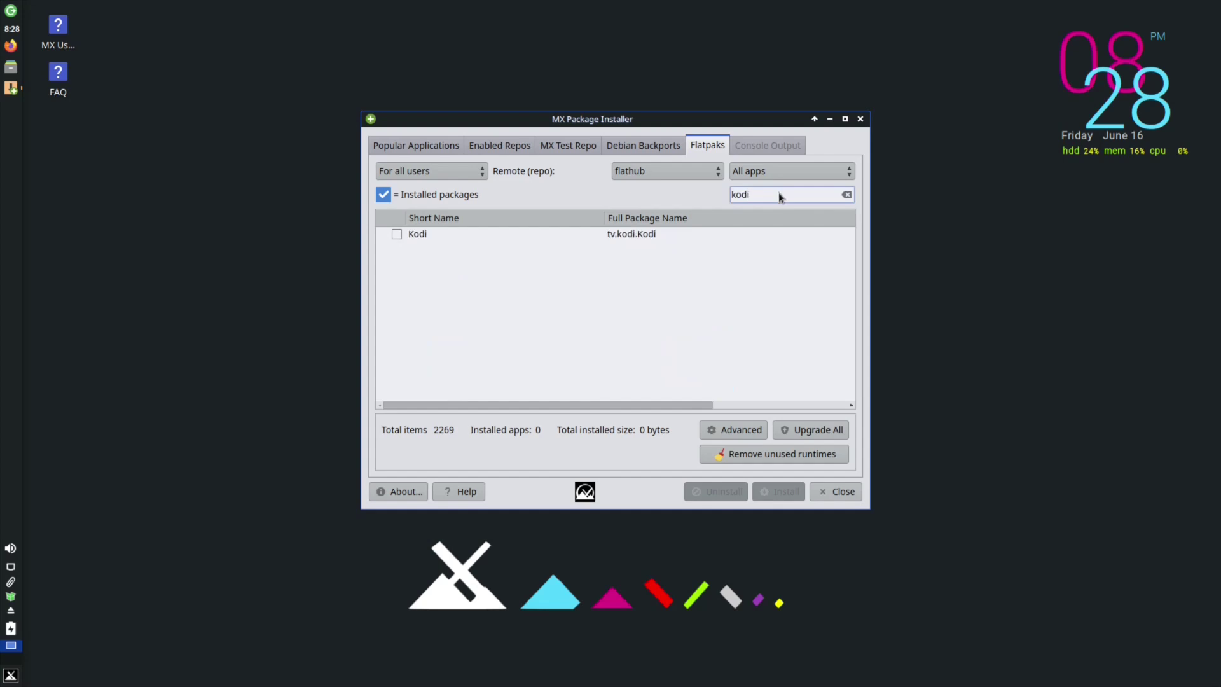
pyautogui.press('BackSpace')
pyautogui.press('BackSpace')
pyautogui.press('BackSpace')
pyautogui.press('BackSpace')
pyautogui.write('g')
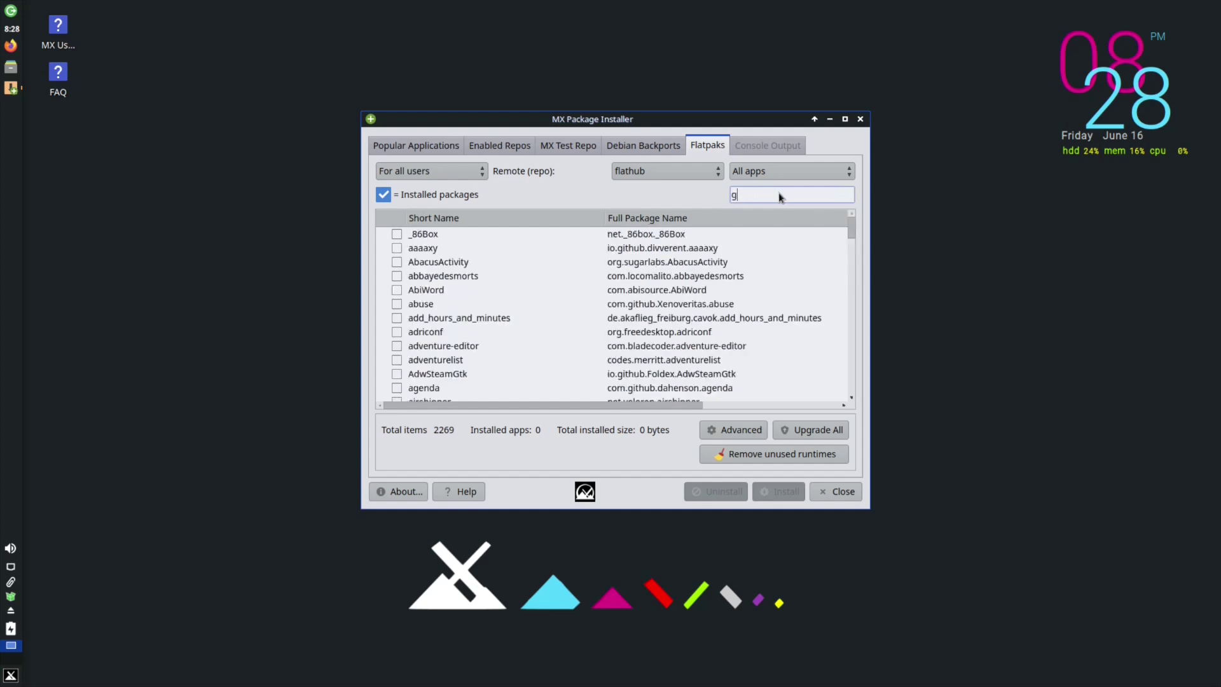
pyautogui.write('imp')
pyautogui.press('BackSpace')
pyautogui.press('BackSpace')
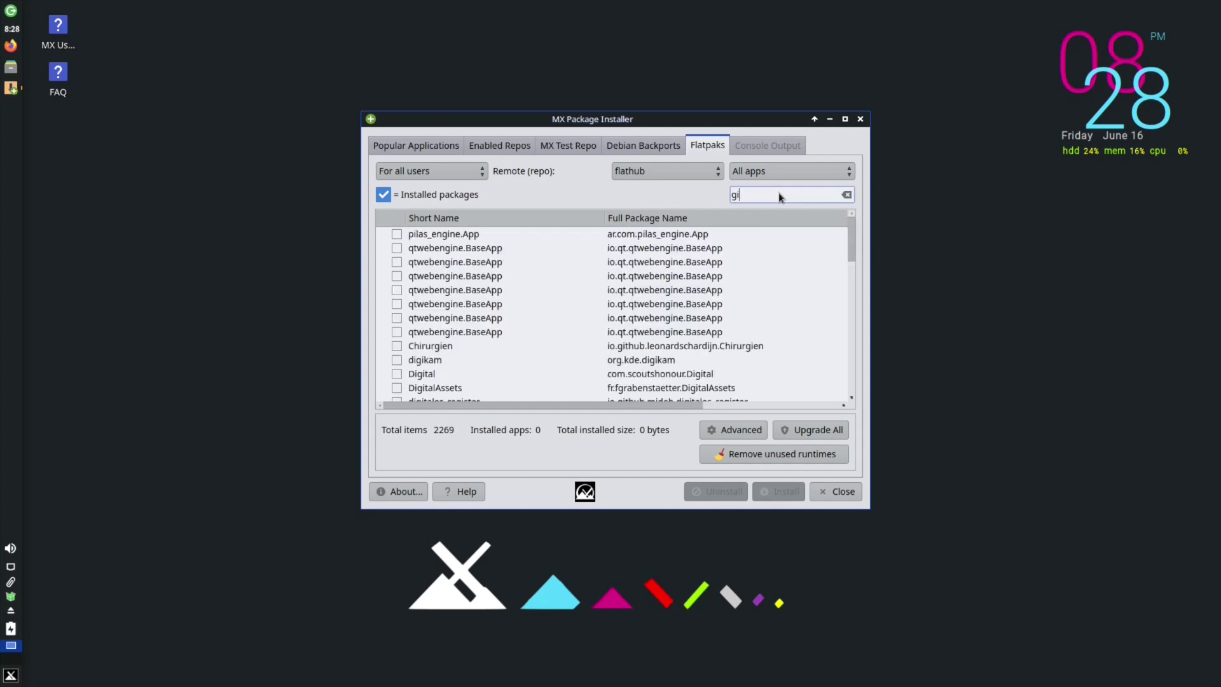
pyautogui.press('BackSpace')
pyautogui.press('BackSpace')
pyautogui.write('mailspring')
pyautogui.press('BackSpace')
pyautogui.press('BackSpace')
pyautogui.press('BackSpace')
pyautogui.press('BackSpace')
pyautogui.press('BackSpace')
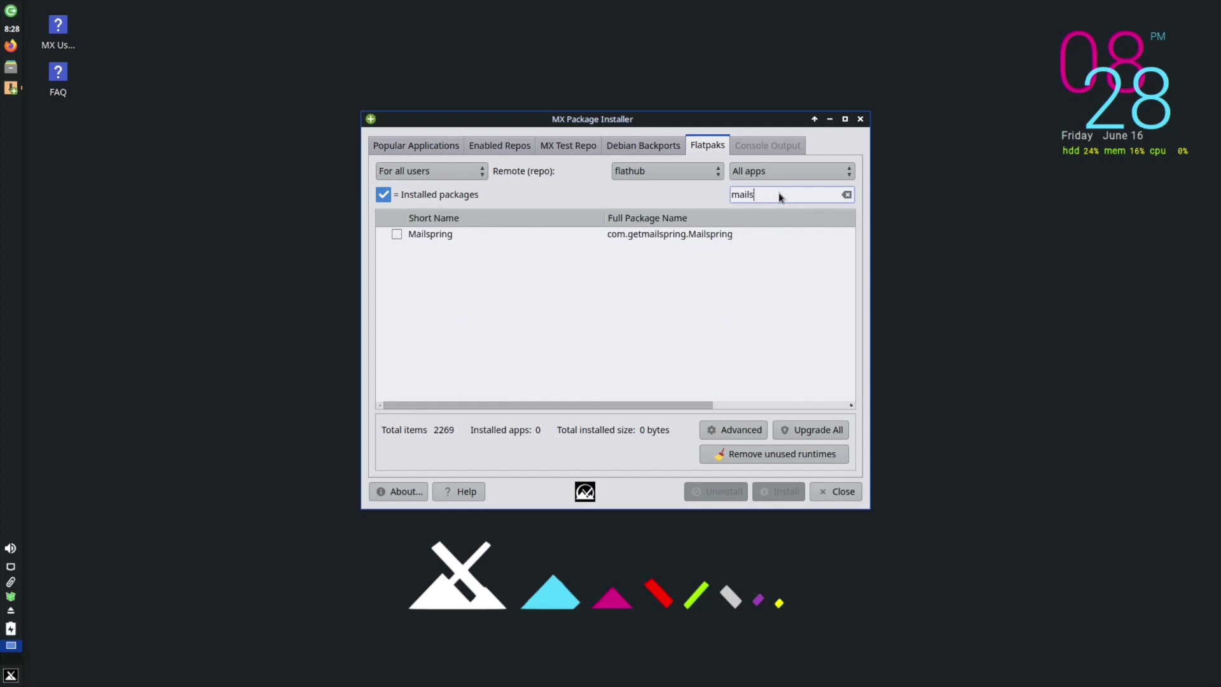
pyautogui.press('BackSpace')
pyautogui.press('BackSpace')
pyautogui.press('BackSpace')
pyautogui.press('BackSpace')
pyautogui.press('BackSpace')
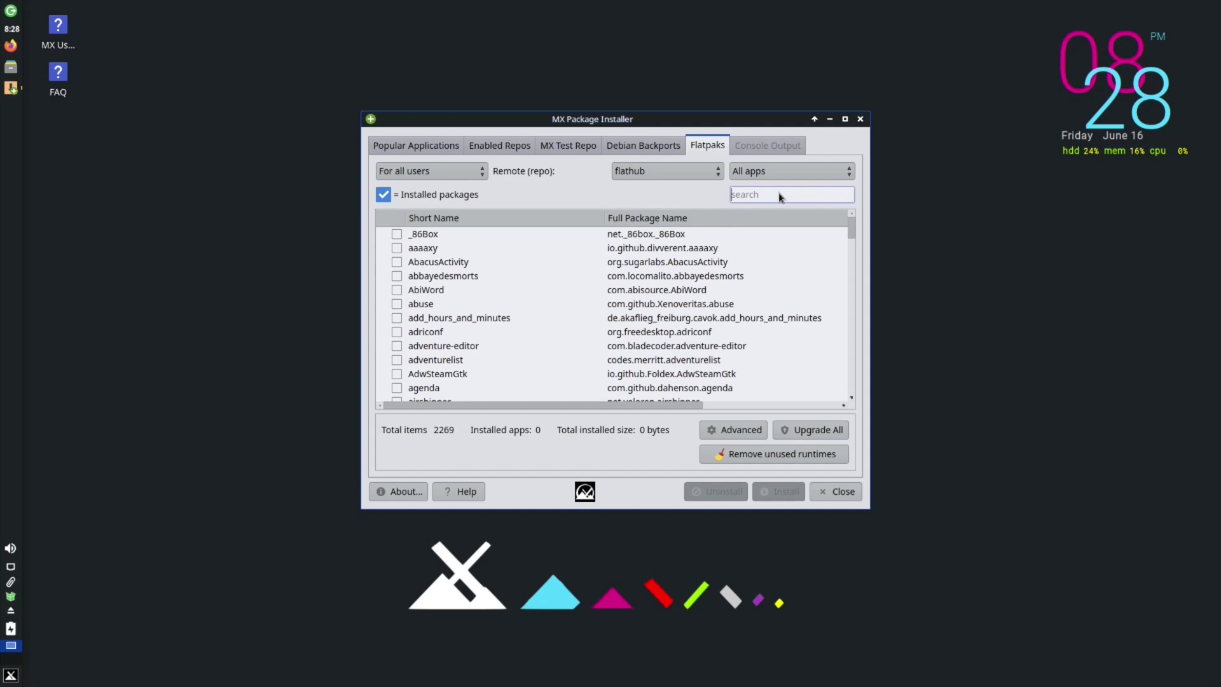
pyautogui.click(860, 119)
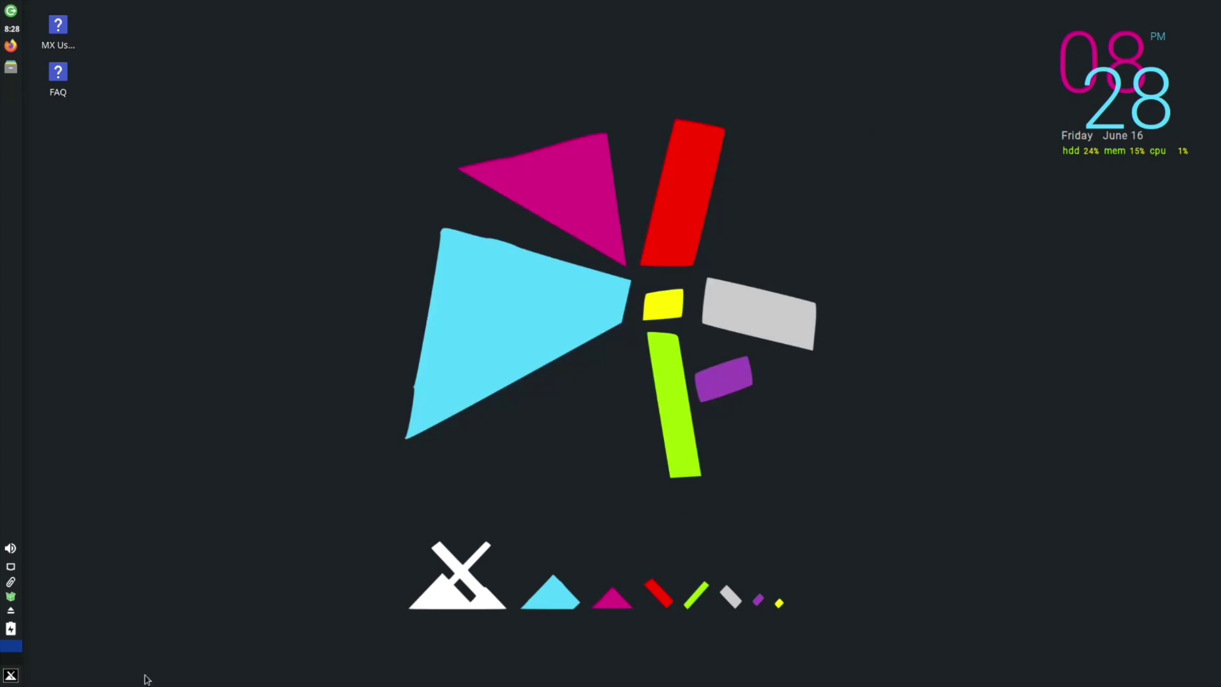
pyautogui.click(10, 677)
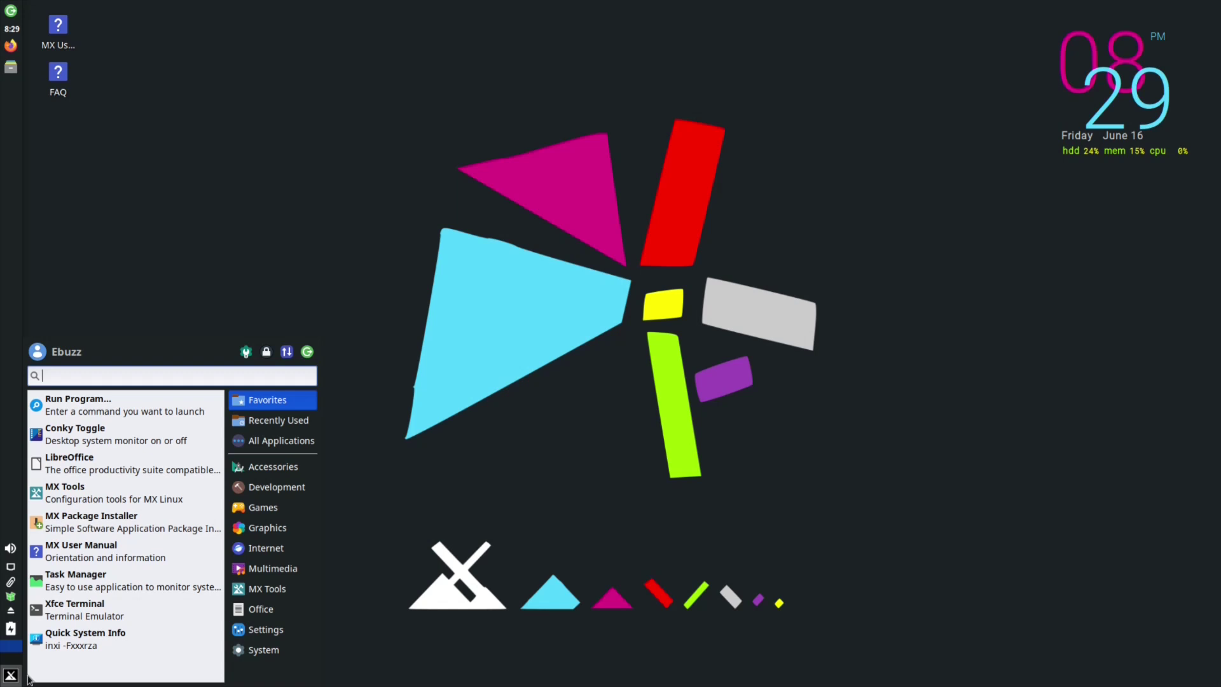
pyautogui.moveTo(268, 570)
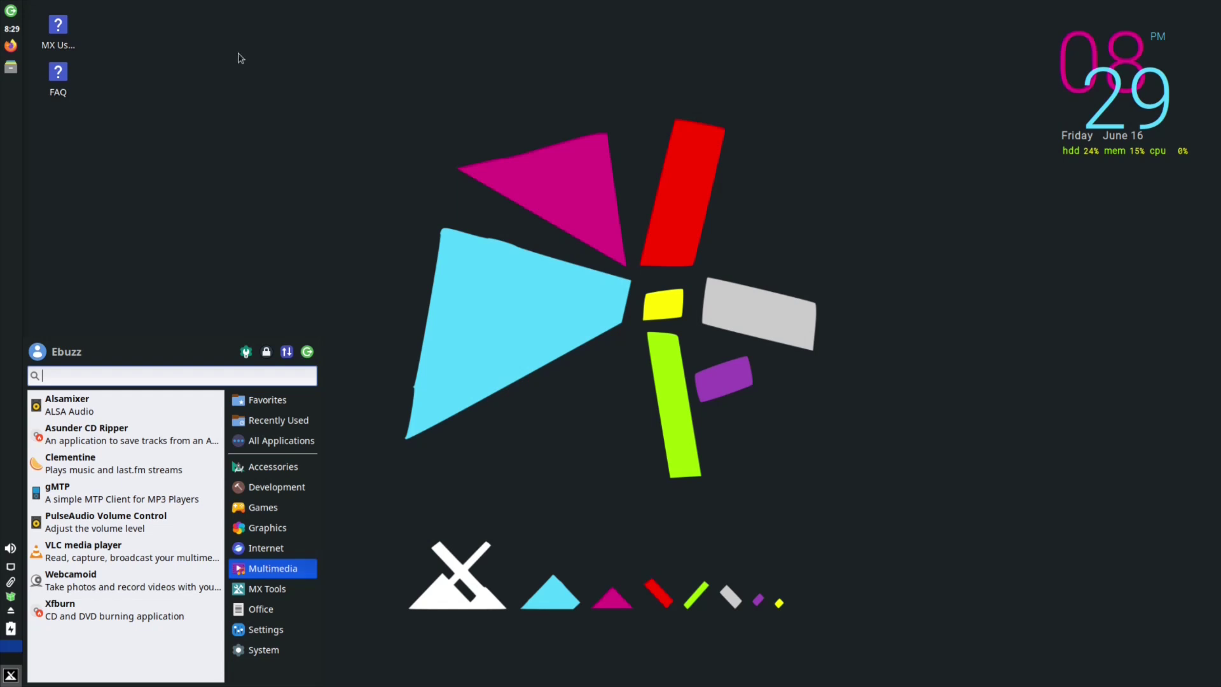
pyautogui.click(299, 153)
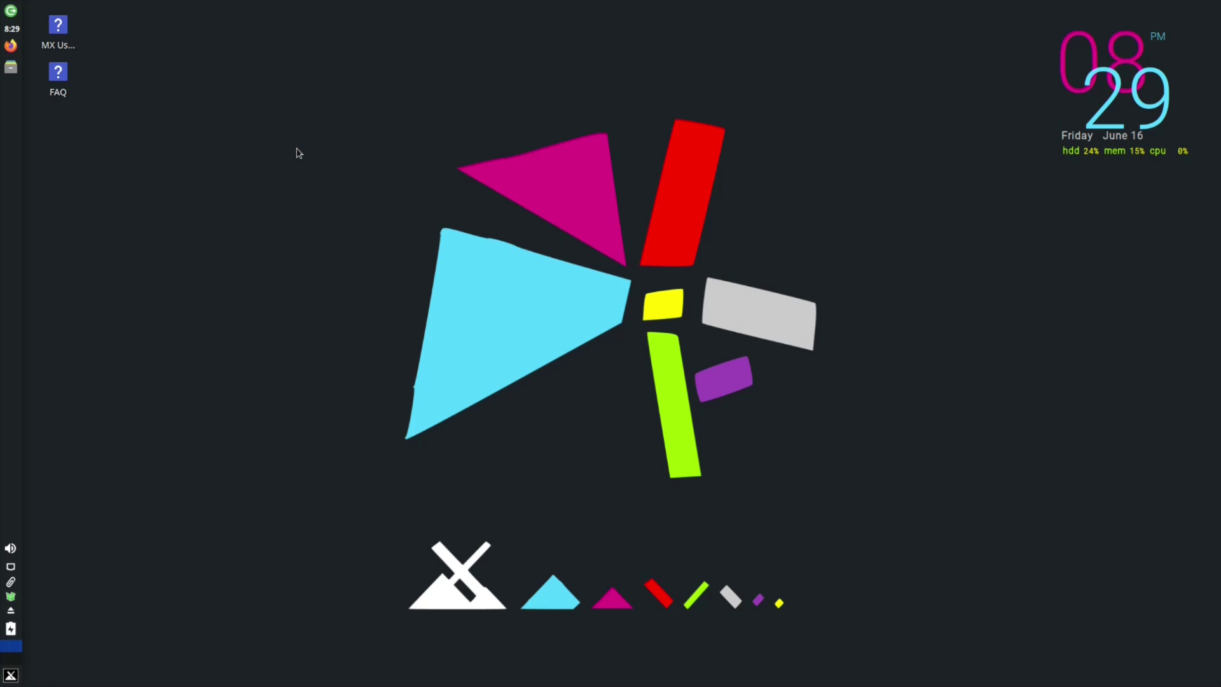
pyautogui.click(12, 678)
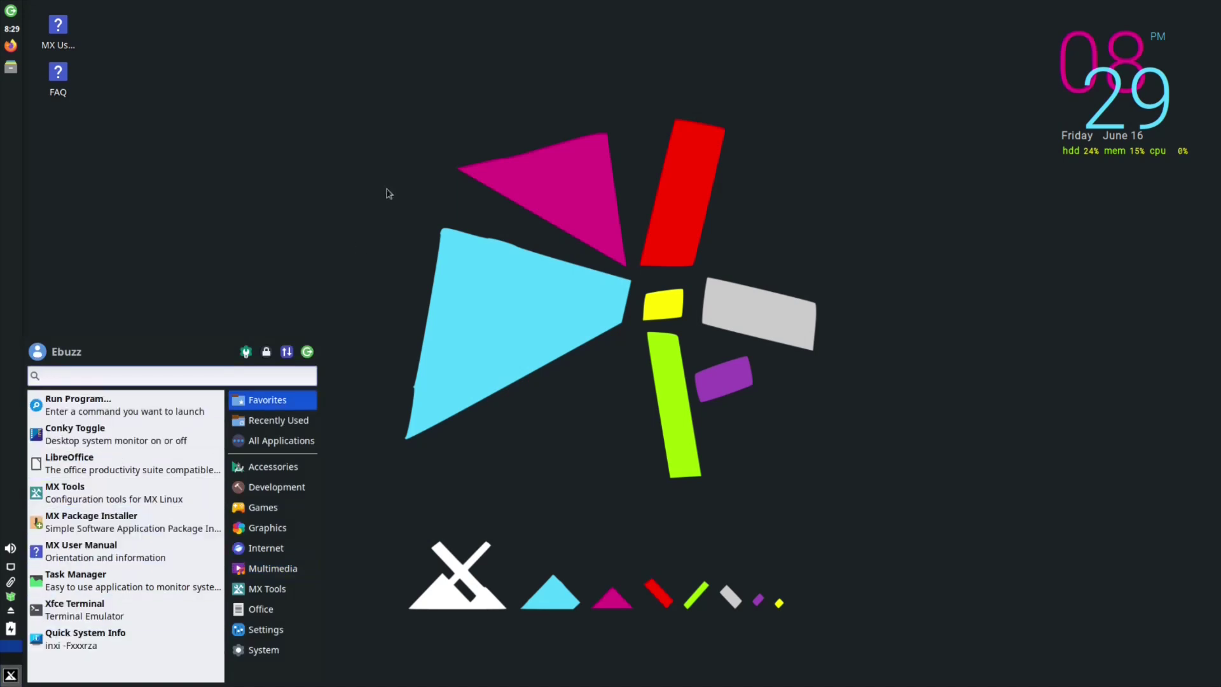
pyautogui.click(403, 165)
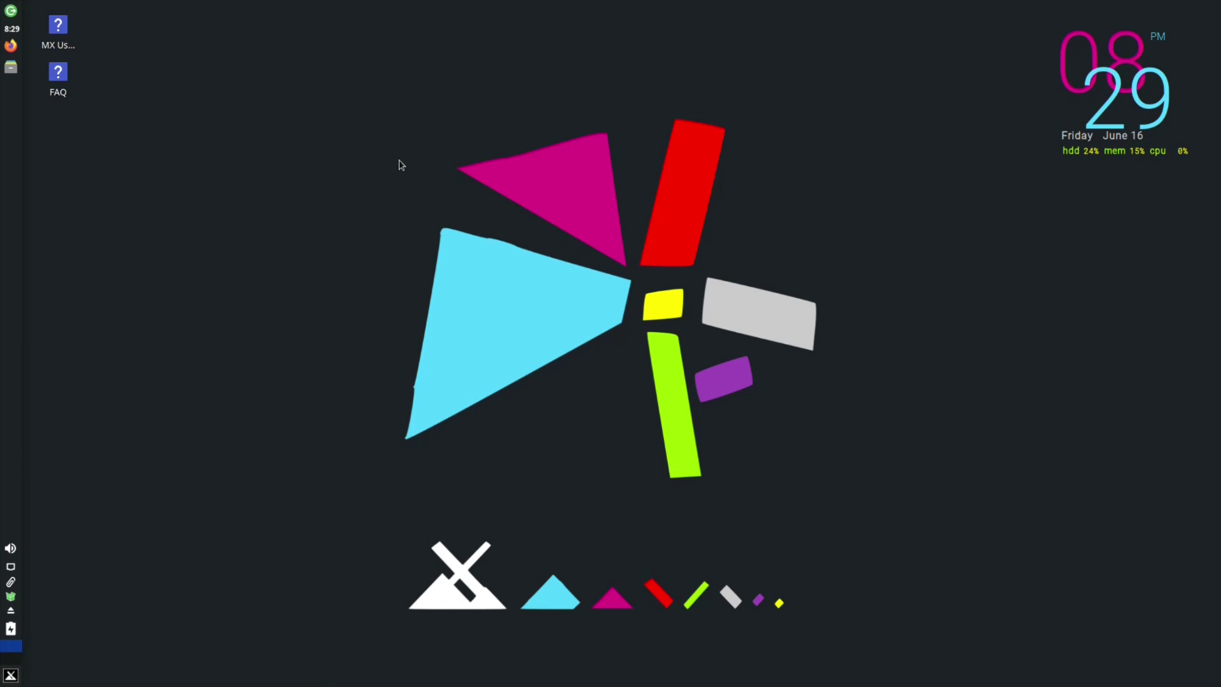